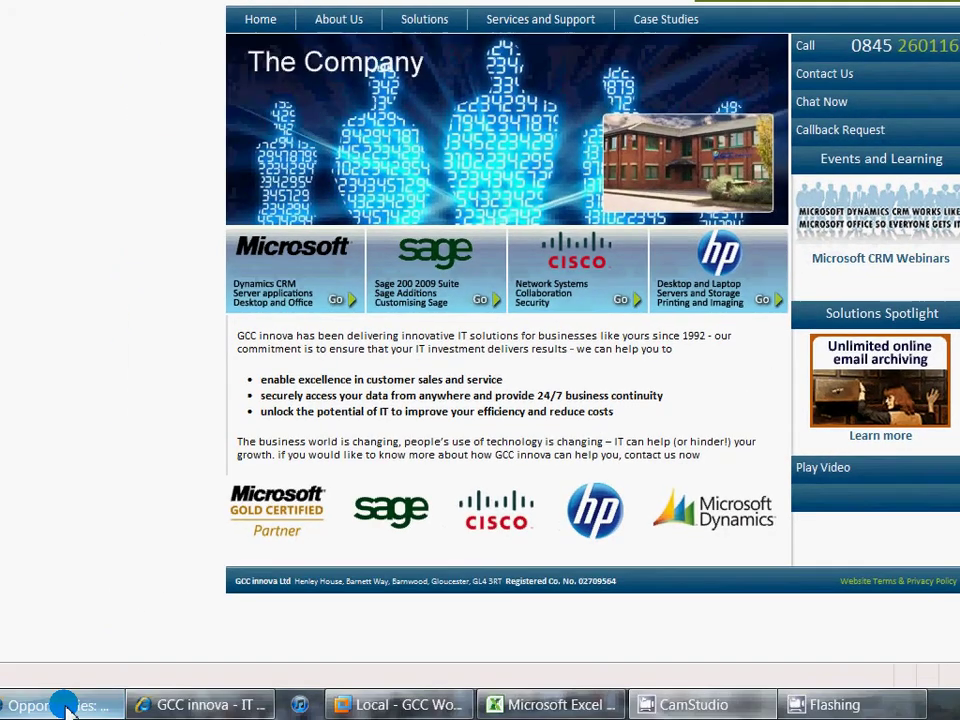
Bring the CRM Opportunities window forward and open the Import Data dropdown
click(65, 705)
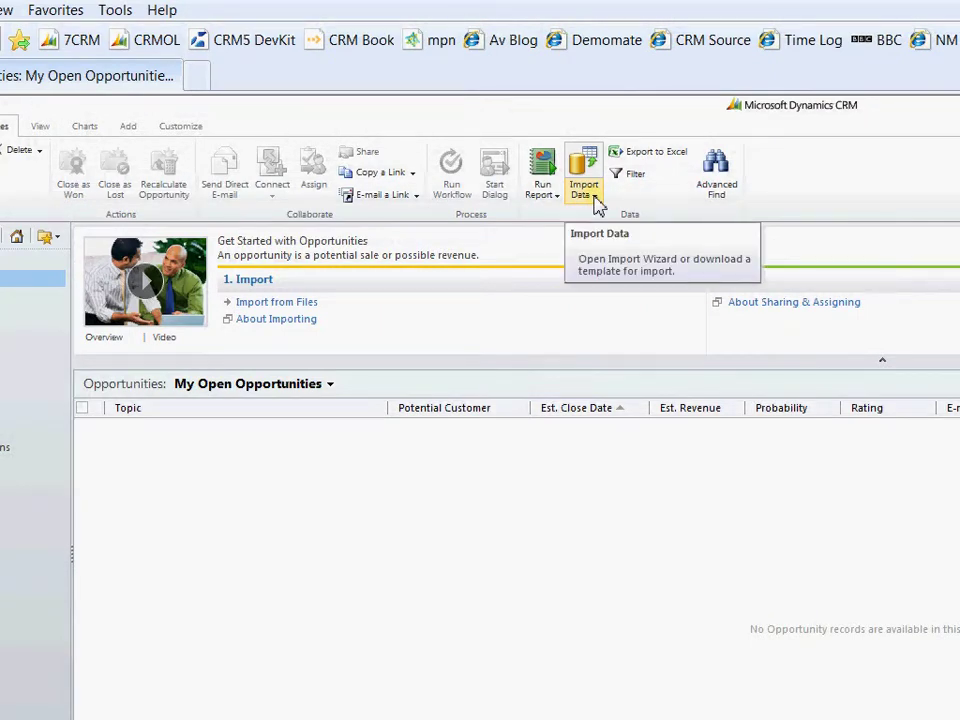
click(595, 196)
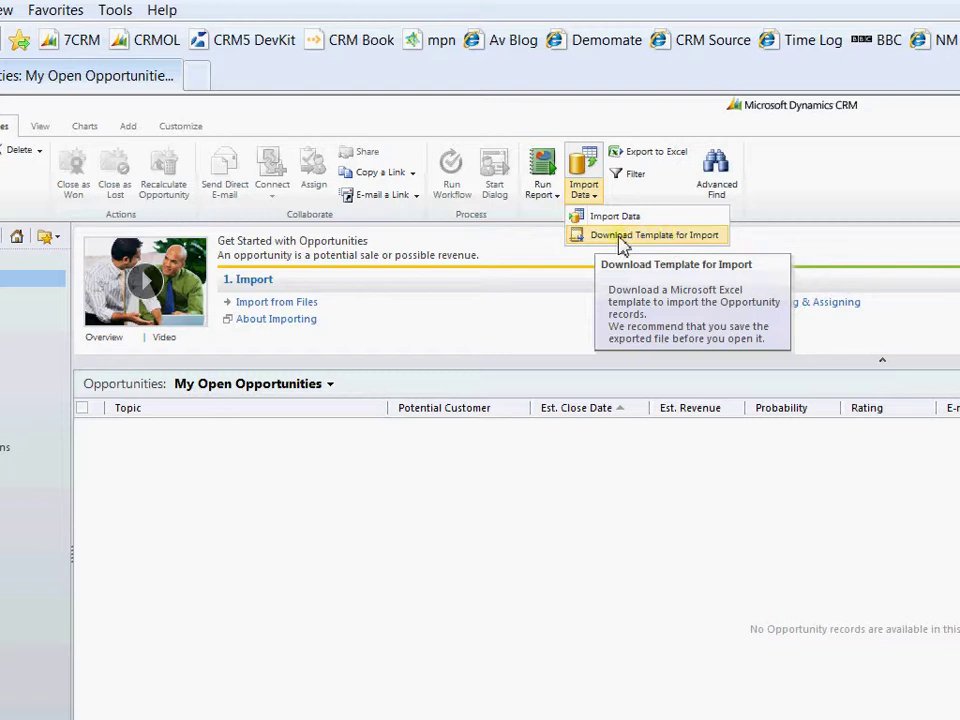
Download the Opportunity import template and save Opportunity.xml in the Download folder
click(672, 240)
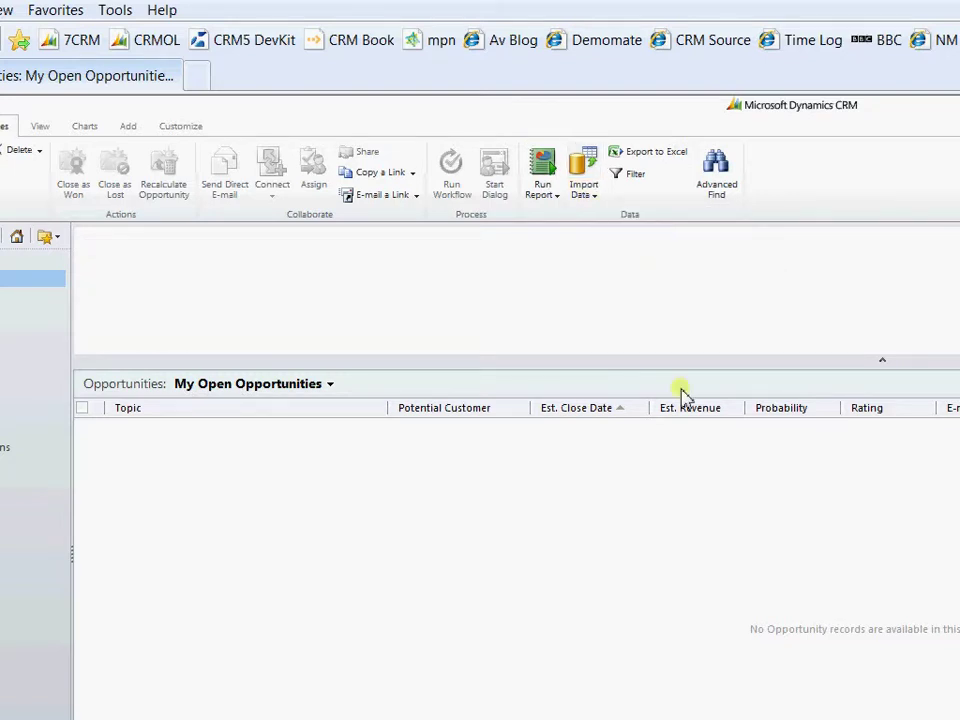
click(803, 458)
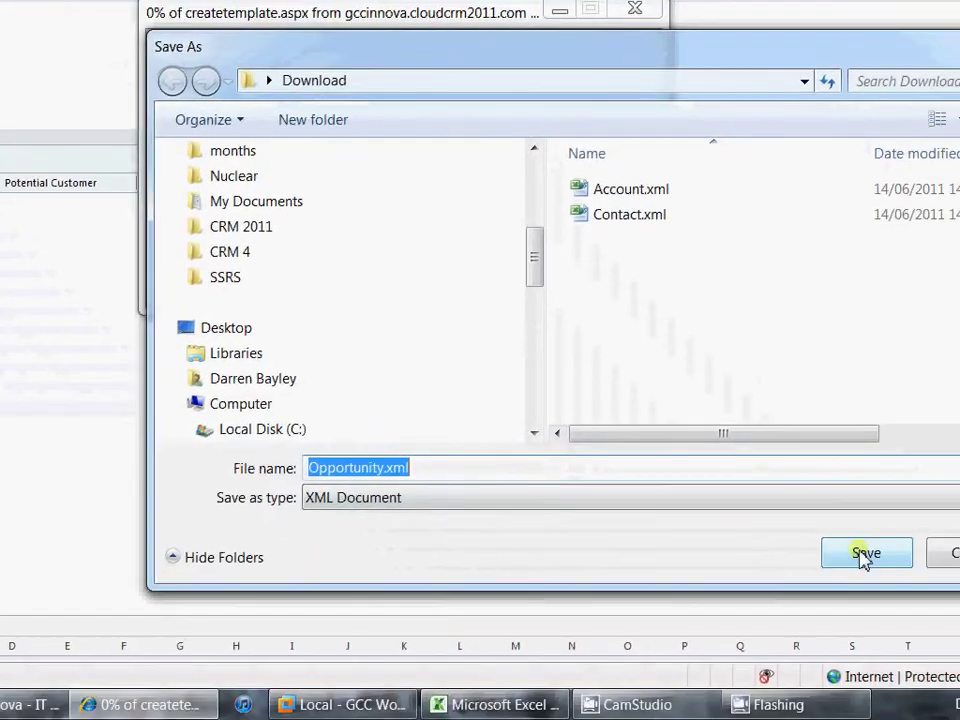
click(806, 561)
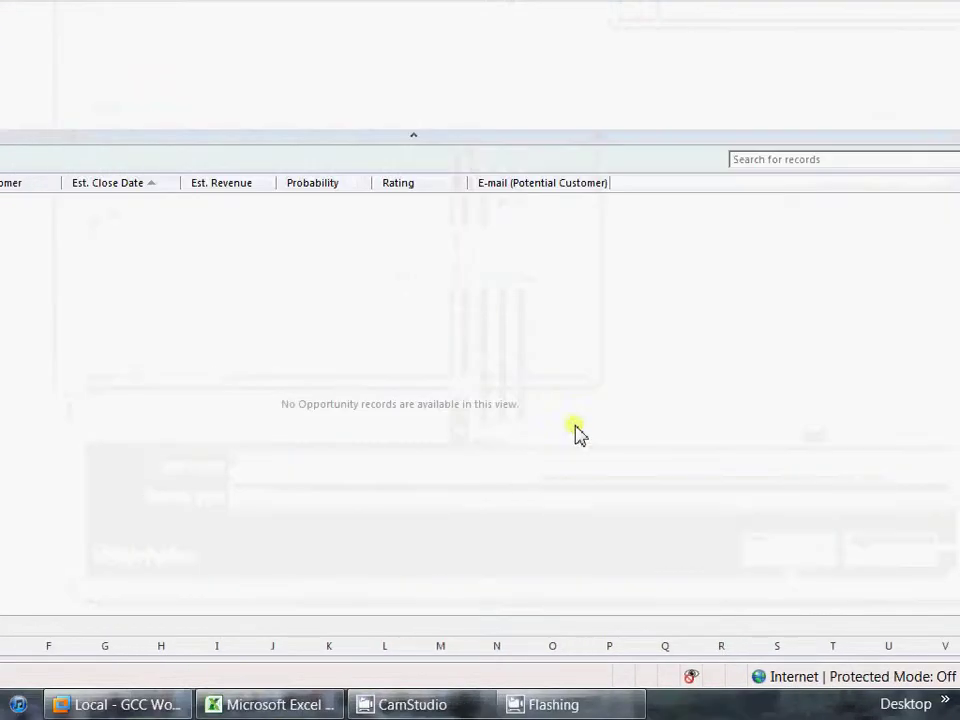
Open Opportunity.xml in Excel
click(242, 710)
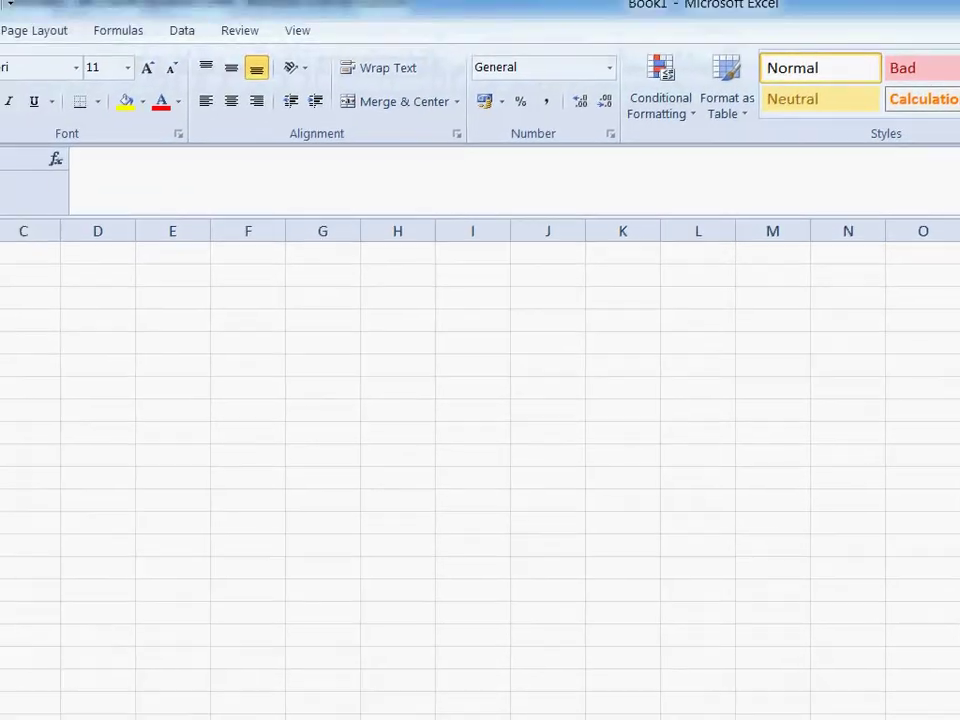
click(110, 15)
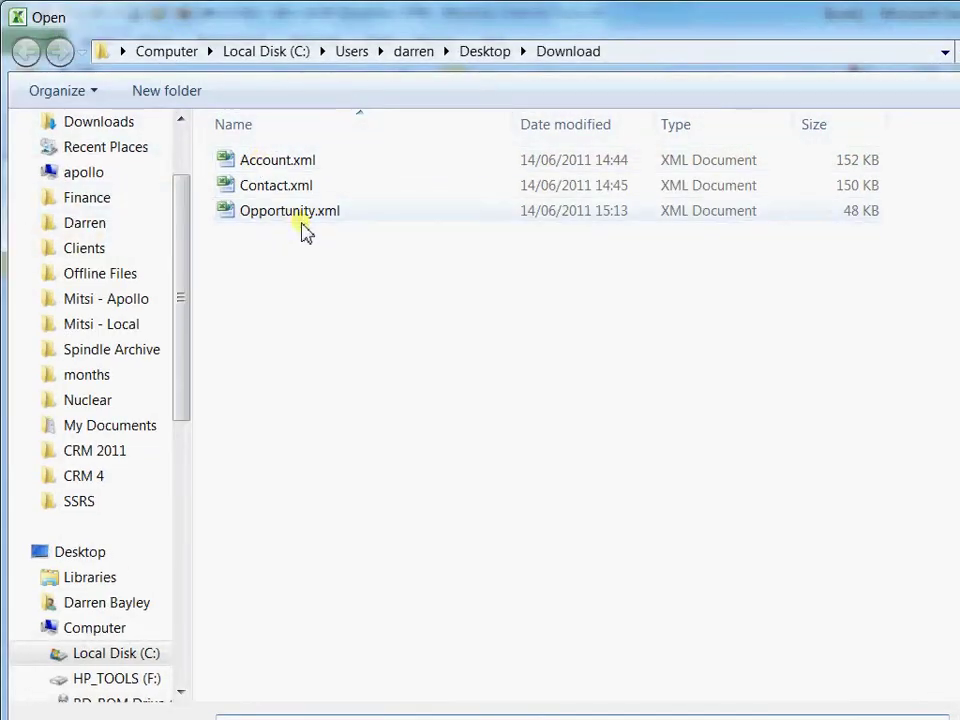
double_click(300, 223)
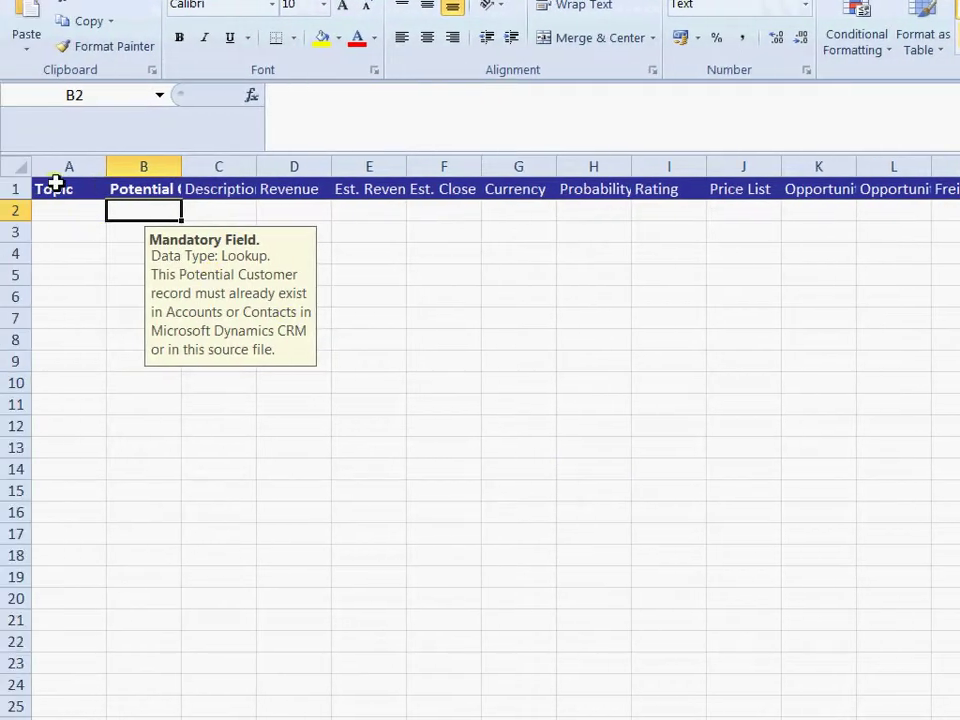
AutoFit all columns, then check the Potential Customer, Description and Revenue rules and choices
click(15, 166)
double_click(106, 167)
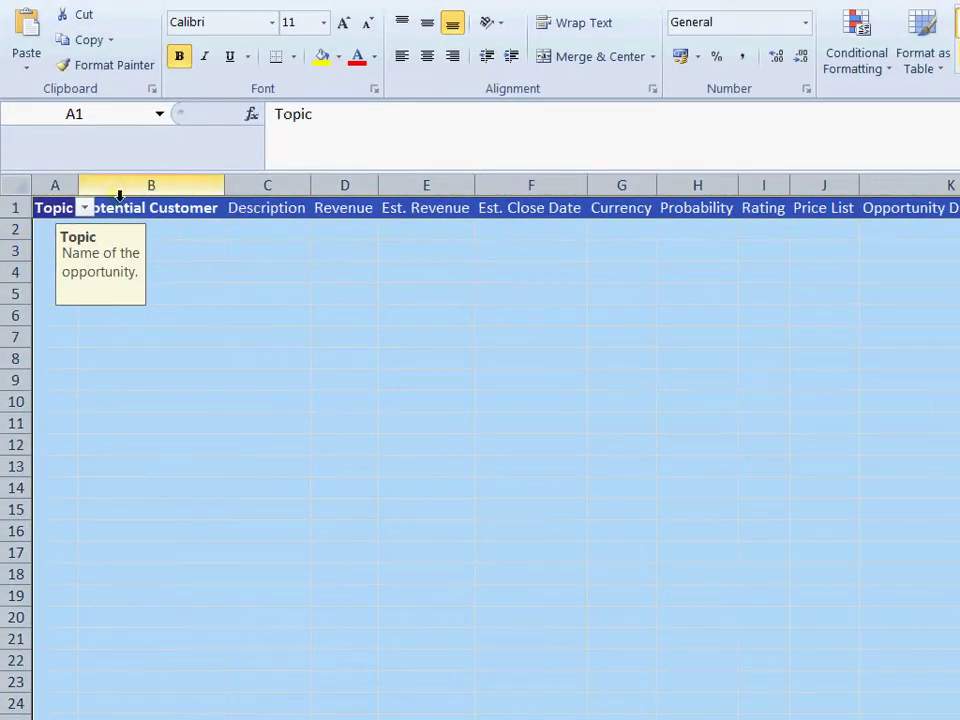
click(163, 230)
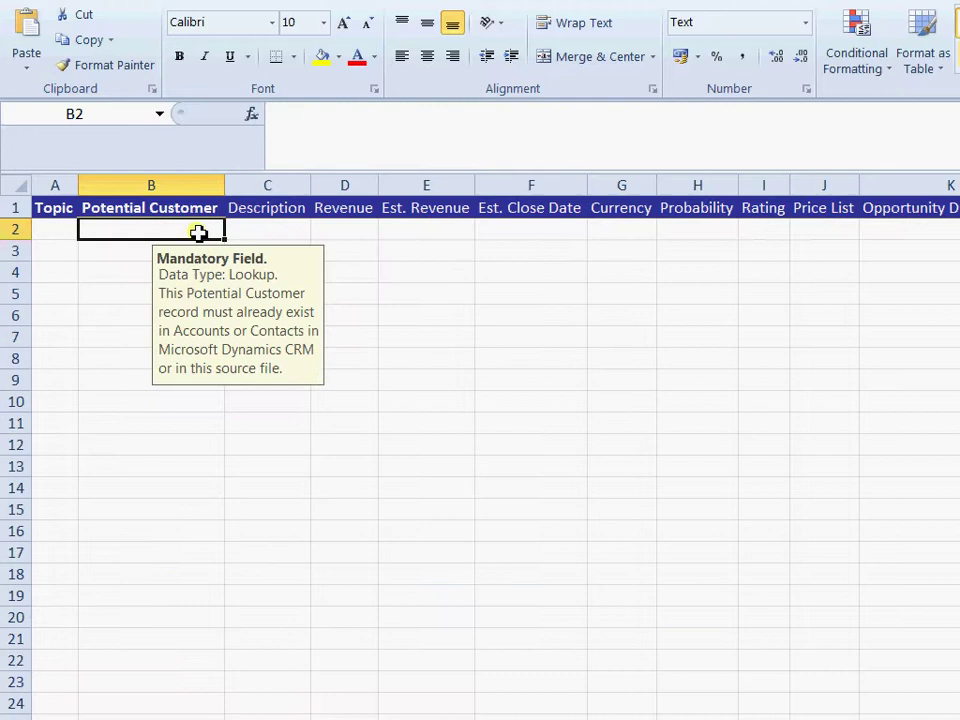
click(263, 229)
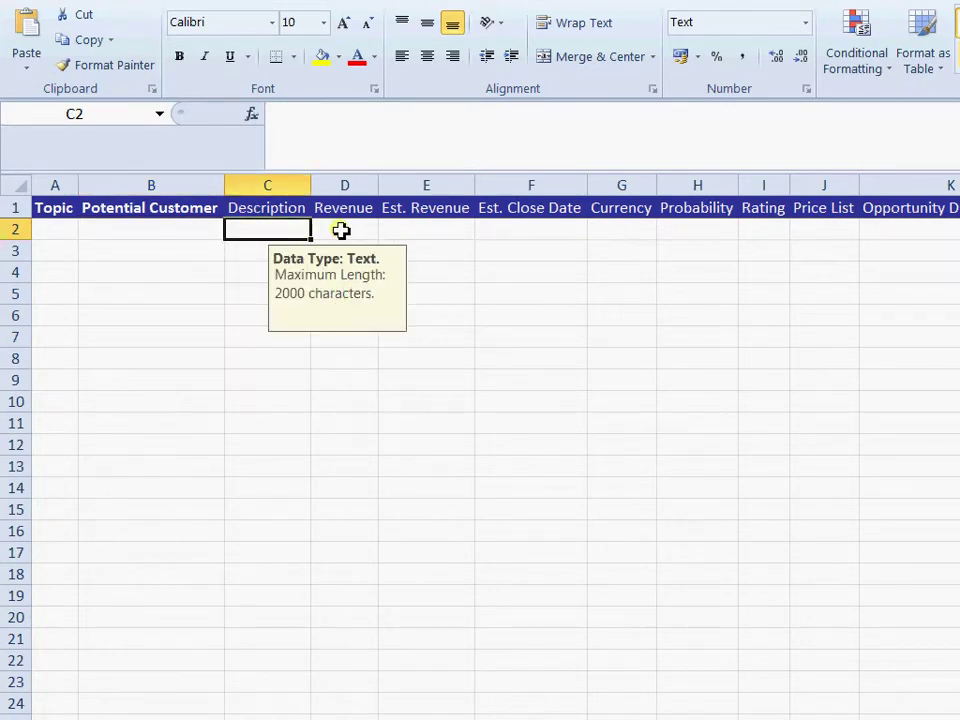
click(341, 231)
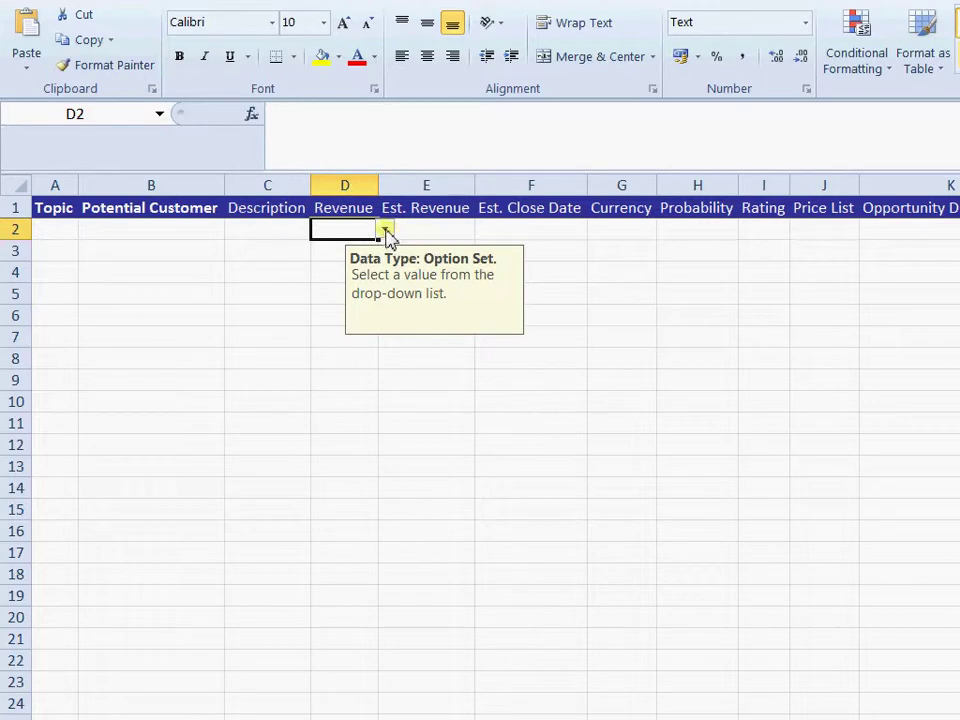
click(386, 232)
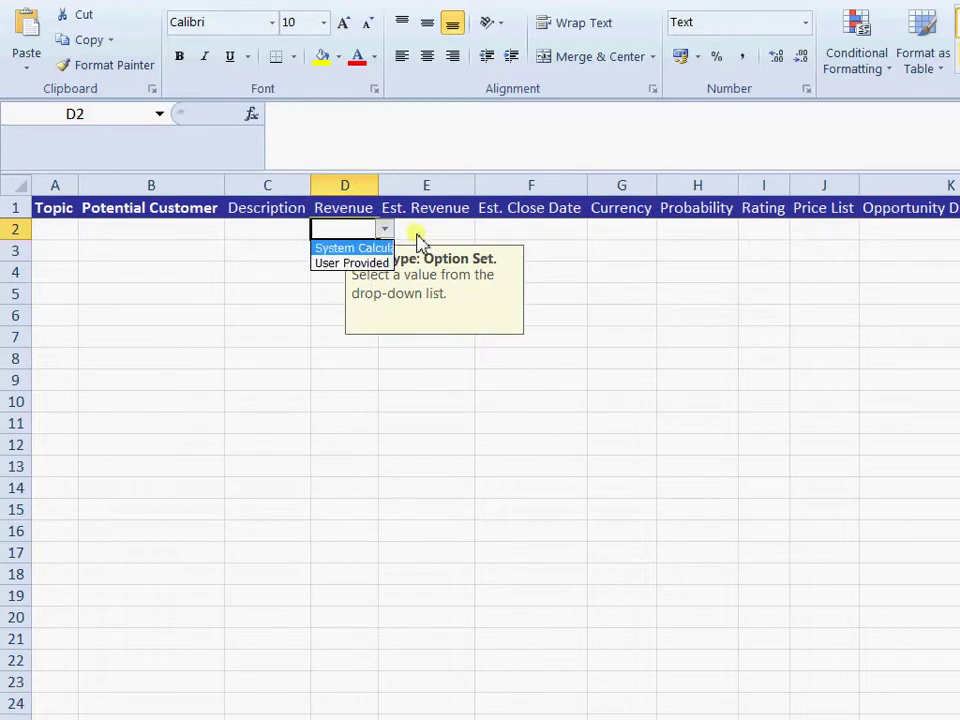
click(424, 232)
Check the Est. Revenue, Est. Close Date, Currency, Probability and Rating field rules
click(467, 230)
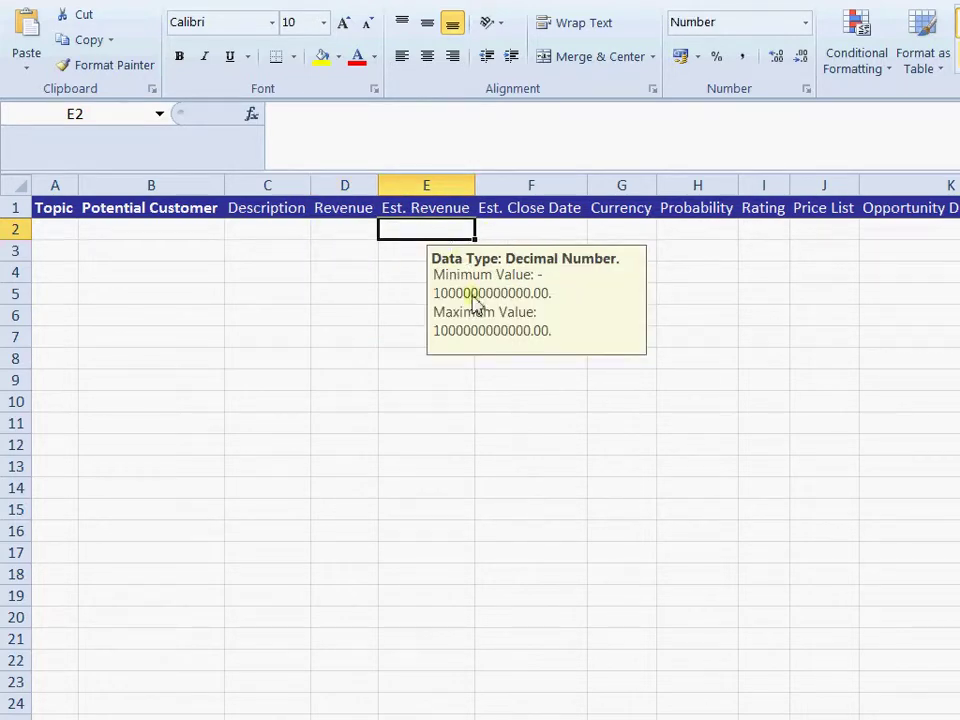
click(531, 227)
click(624, 232)
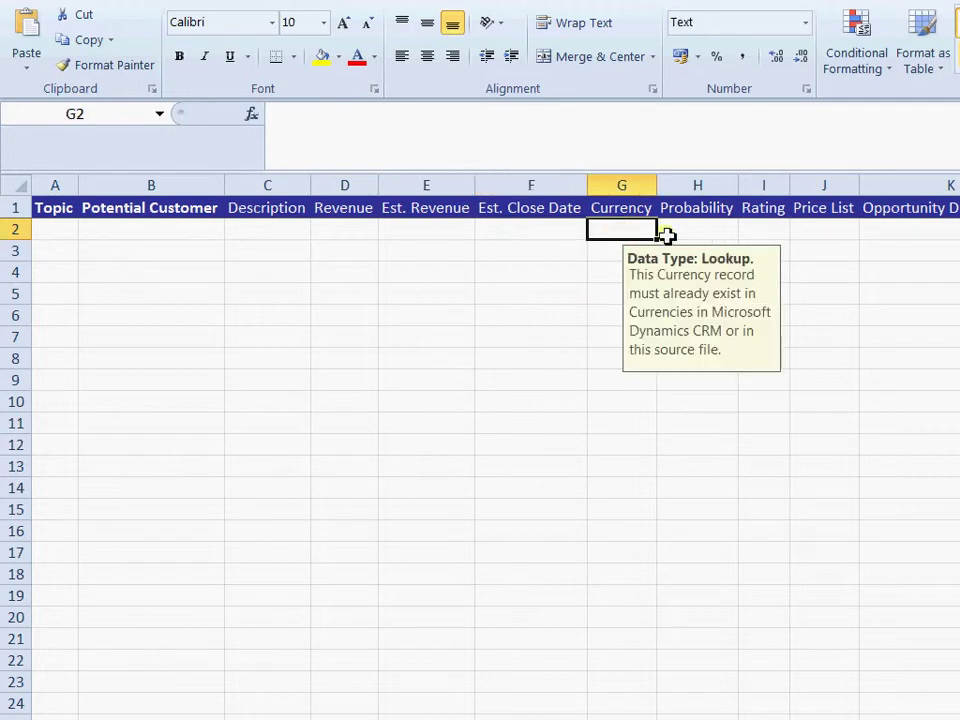
click(716, 232)
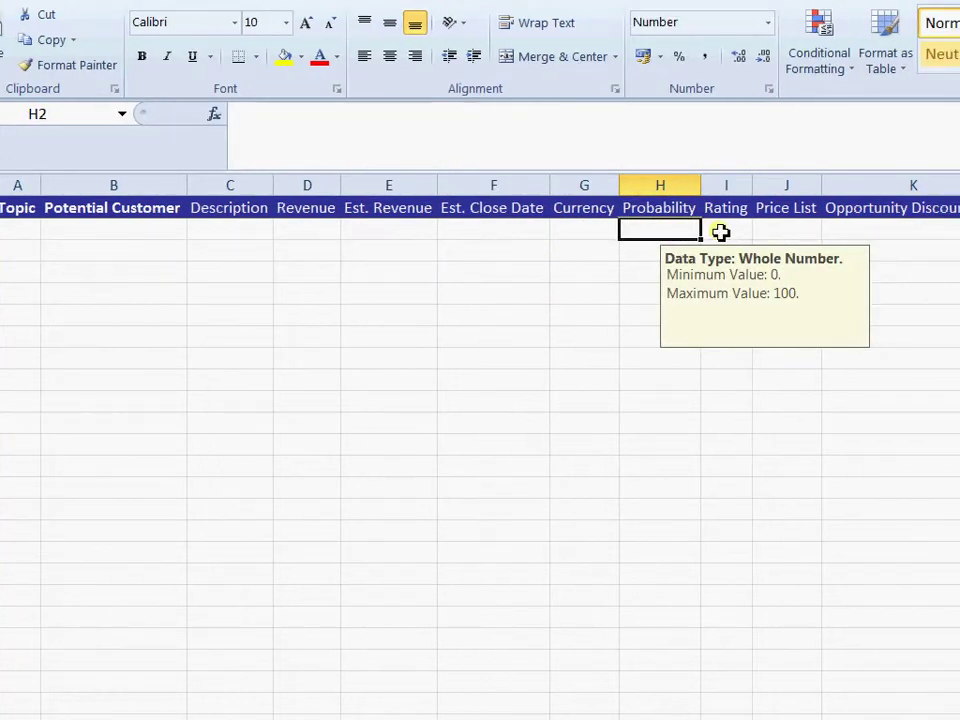
click(720, 232)
Enter topic MS CRM 2011 and potential customer GCC innova Ltd in row 2
click(26, 232)
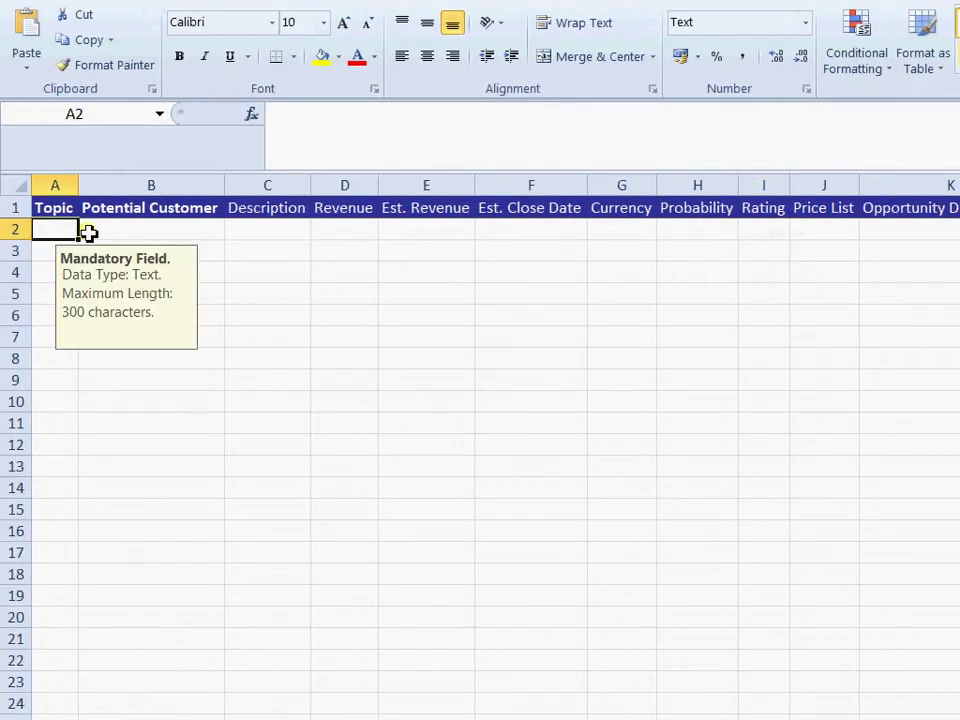
text(MS CRM 2011)
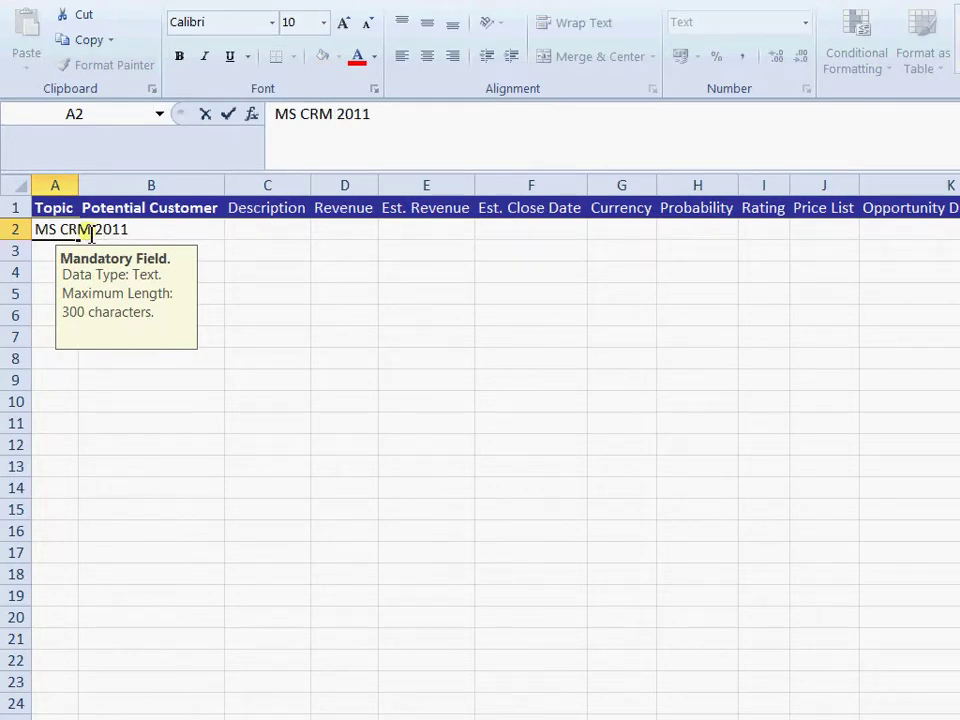
click(89, 232)
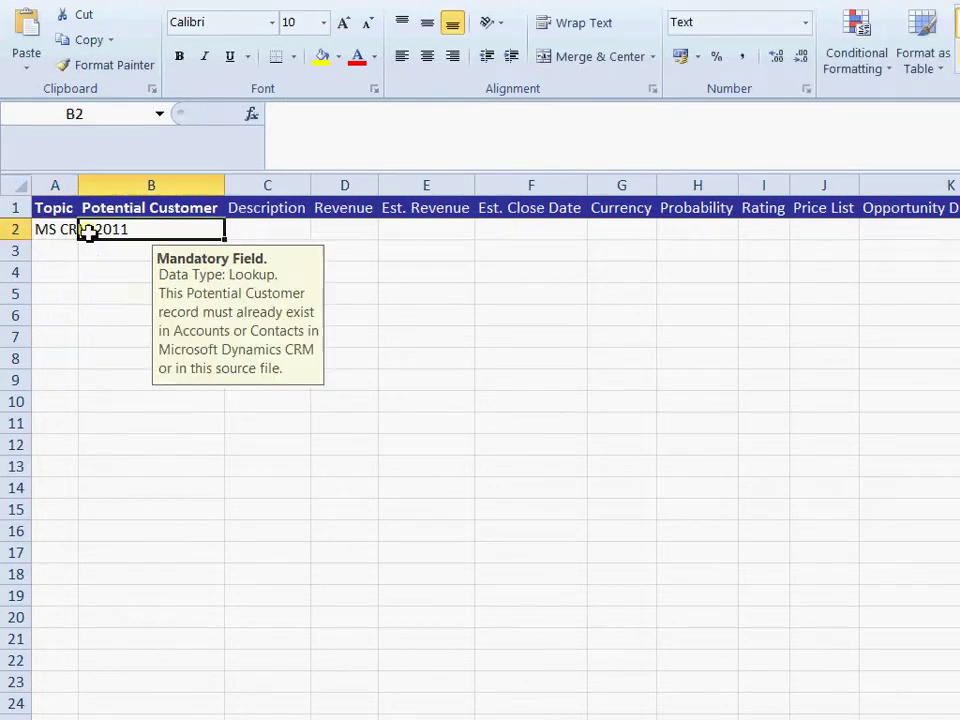
text(GCC innova Ltd)
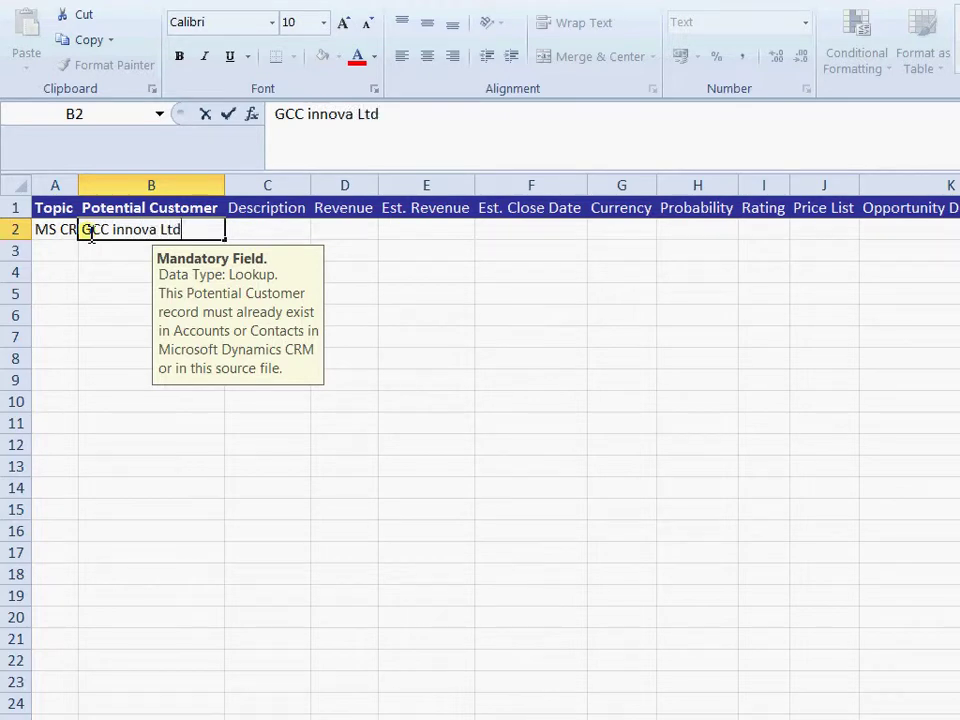
key(Return)
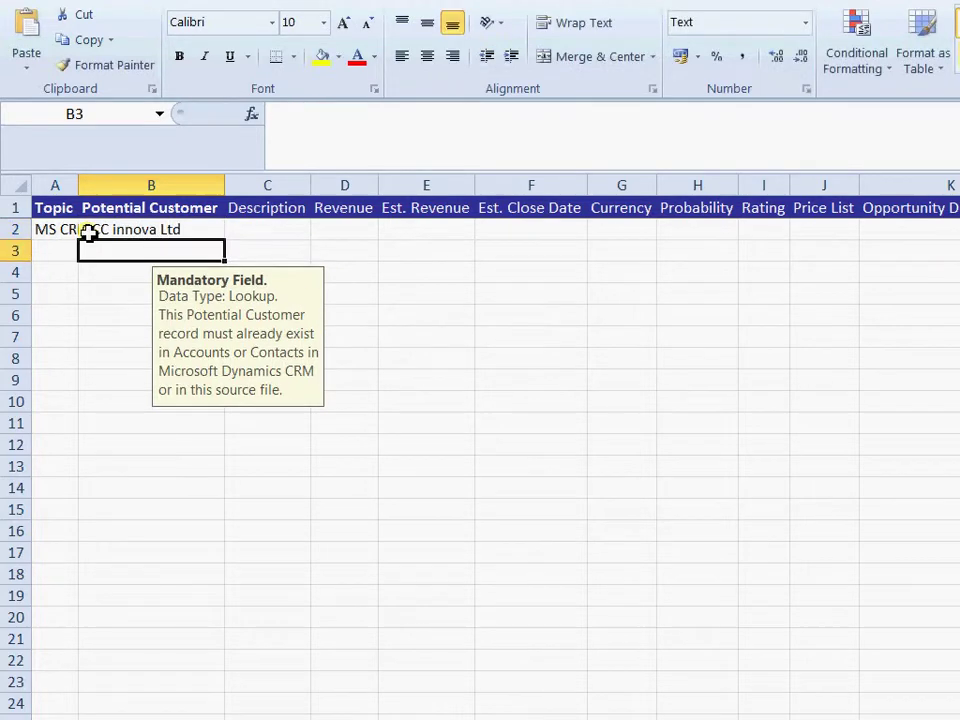
key(Up)
key(Right)
key(Right)
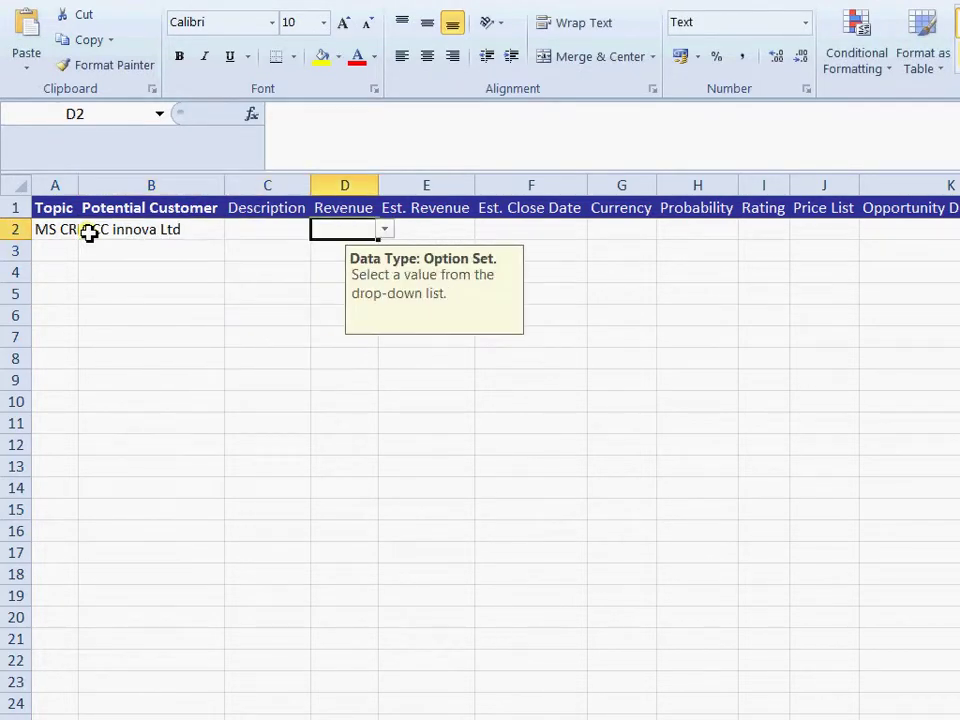
Set Revenue to User Provided, Est. Revenue 50,000 and Est. Close Date 31/07/2011
click(384, 229)
click(365, 261)
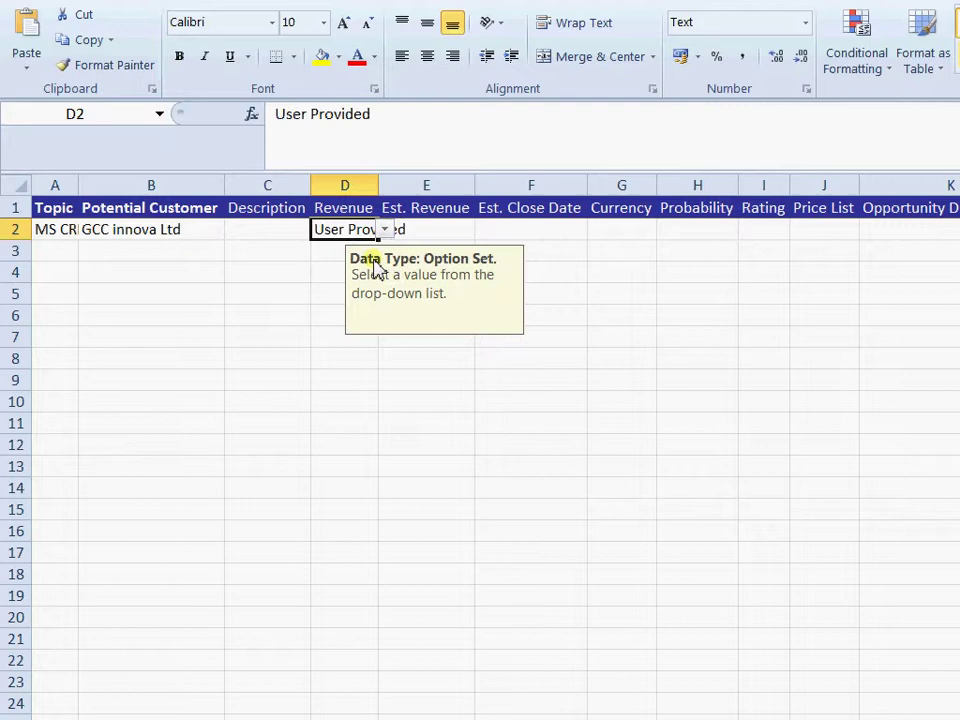
click(436, 229)
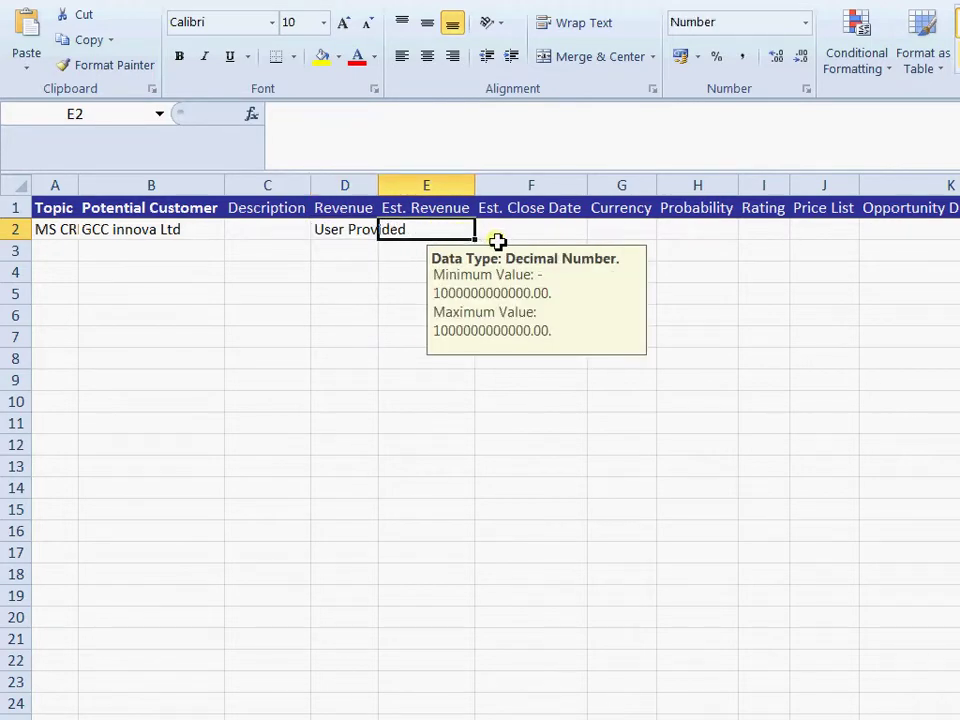
text(50,000)
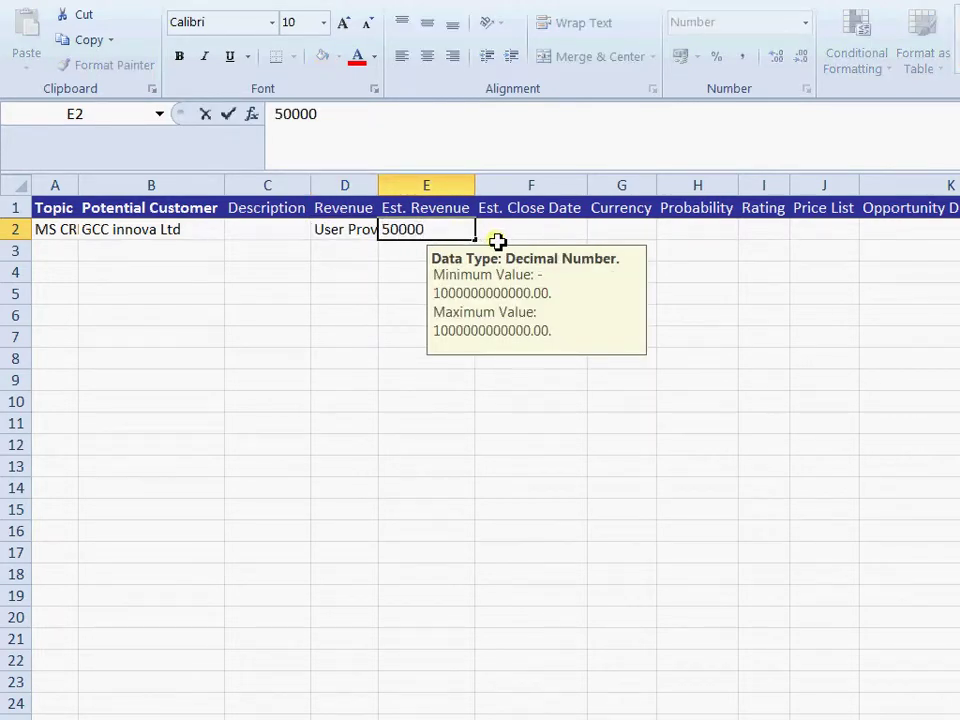
click(529, 228)
text(31/07/2011)
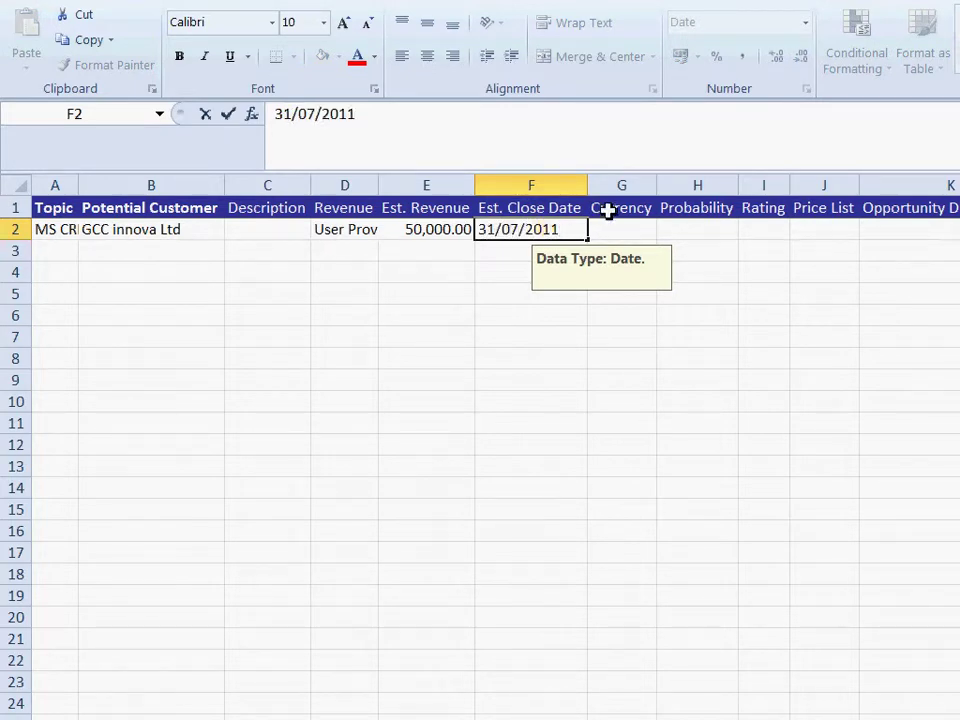
click(640, 230)
Set Probability to 60 and Rating to Warm
click(697, 229)
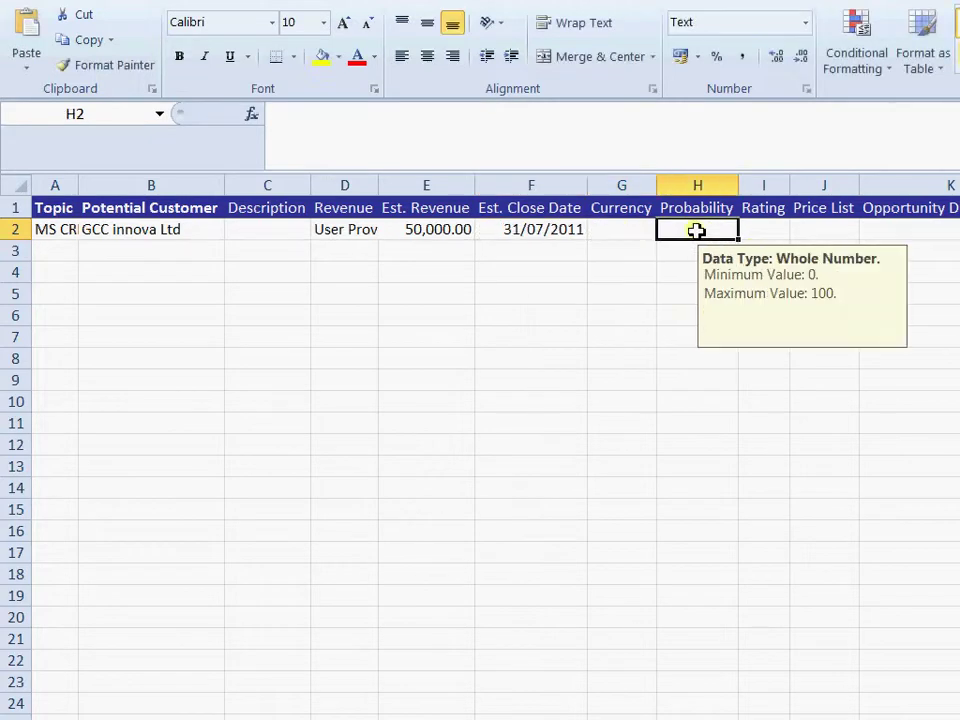
text(60)
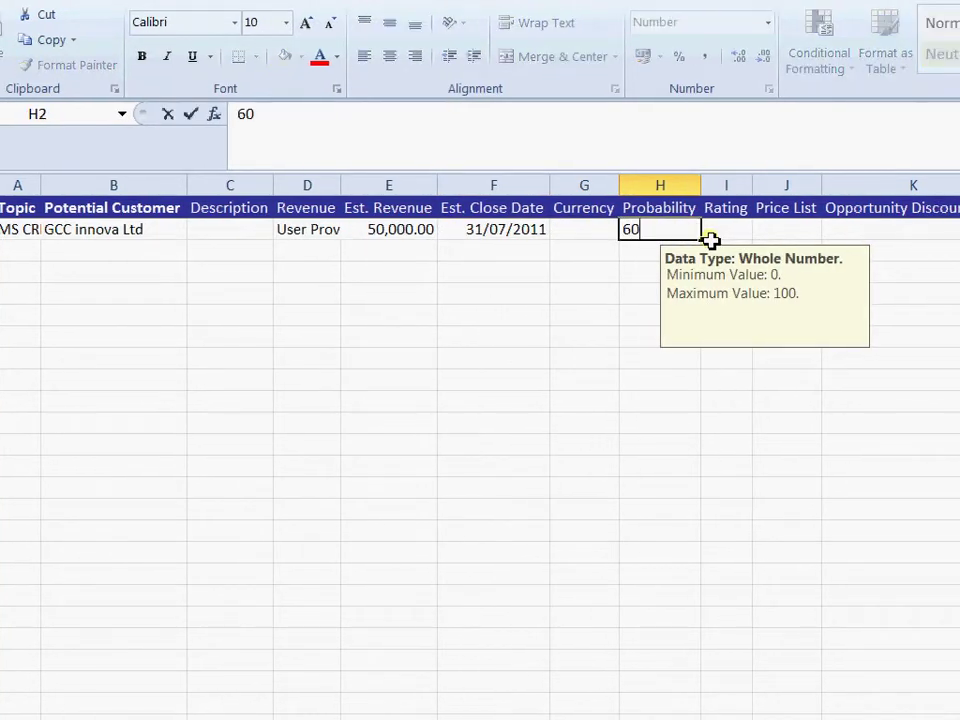
click(711, 236)
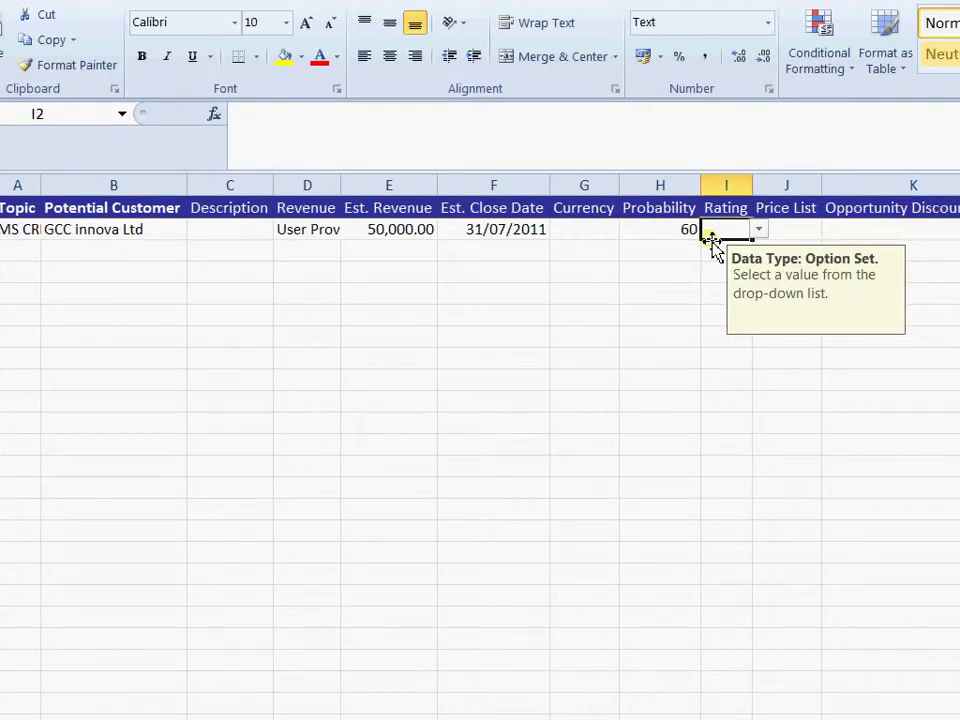
click(759, 231)
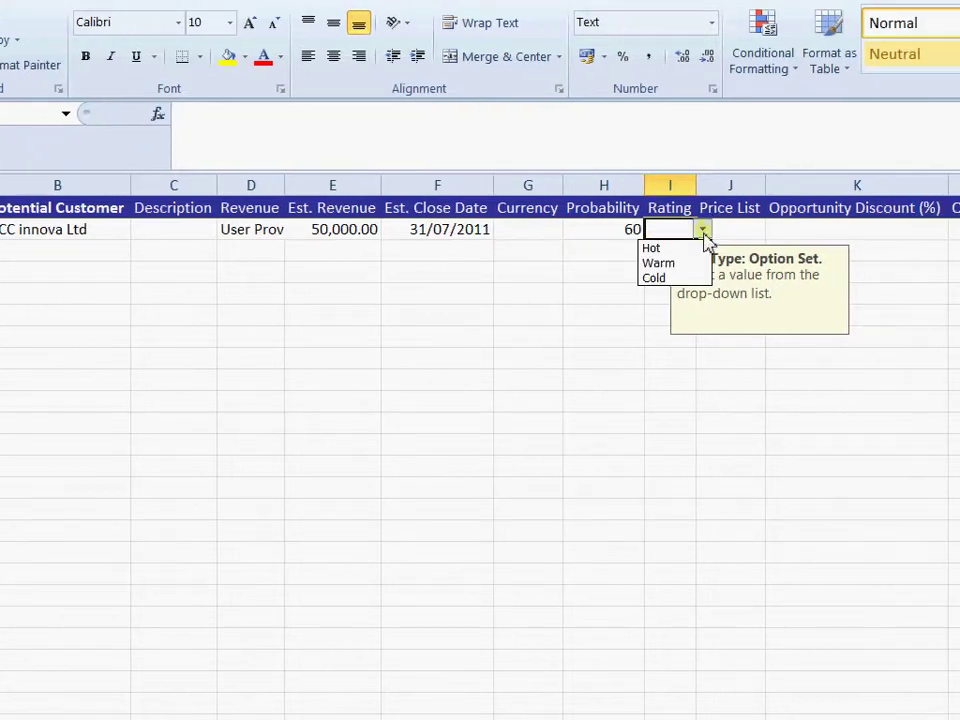
click(736, 265)
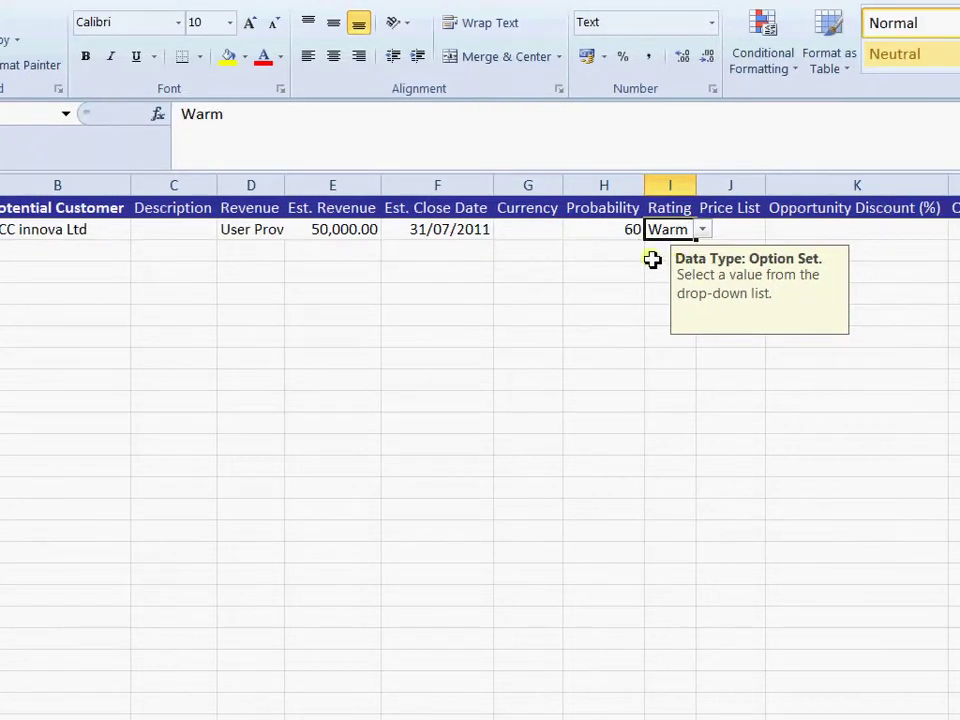
Recheck the Rating choices in I2, keeping Warm selected
click(620, 252)
click(408, 258)
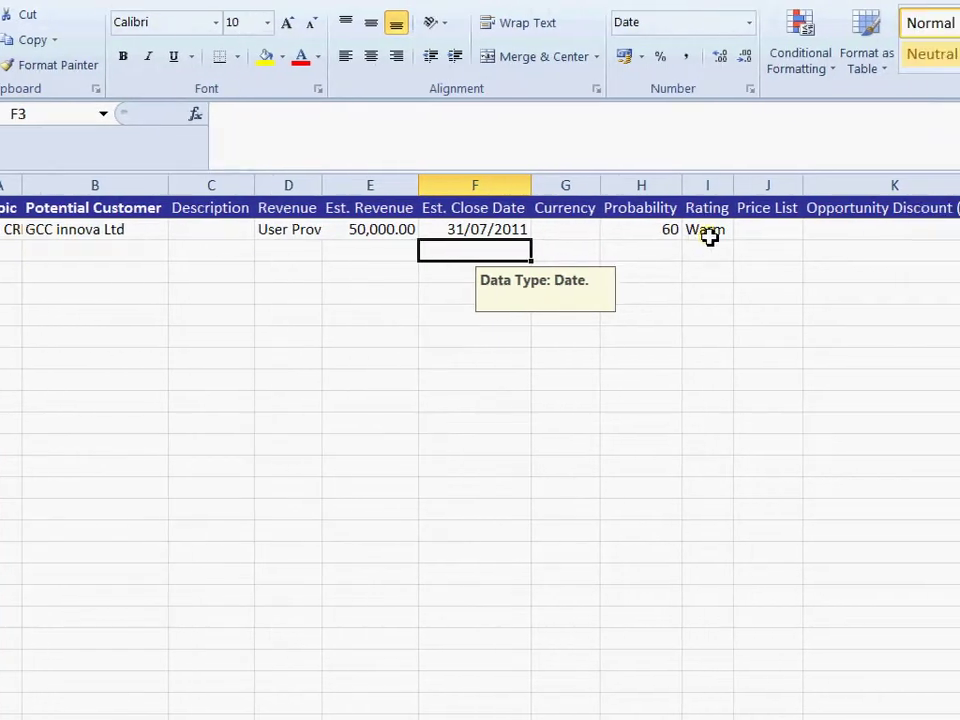
click(780, 232)
click(795, 230)
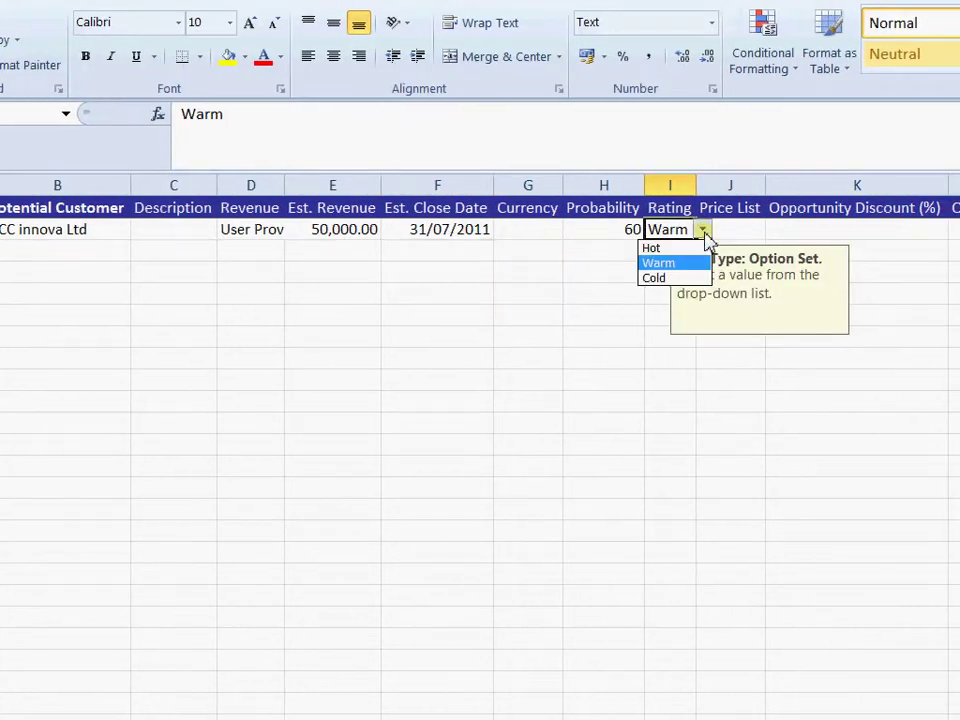
click(655, 236)
click(612, 231)
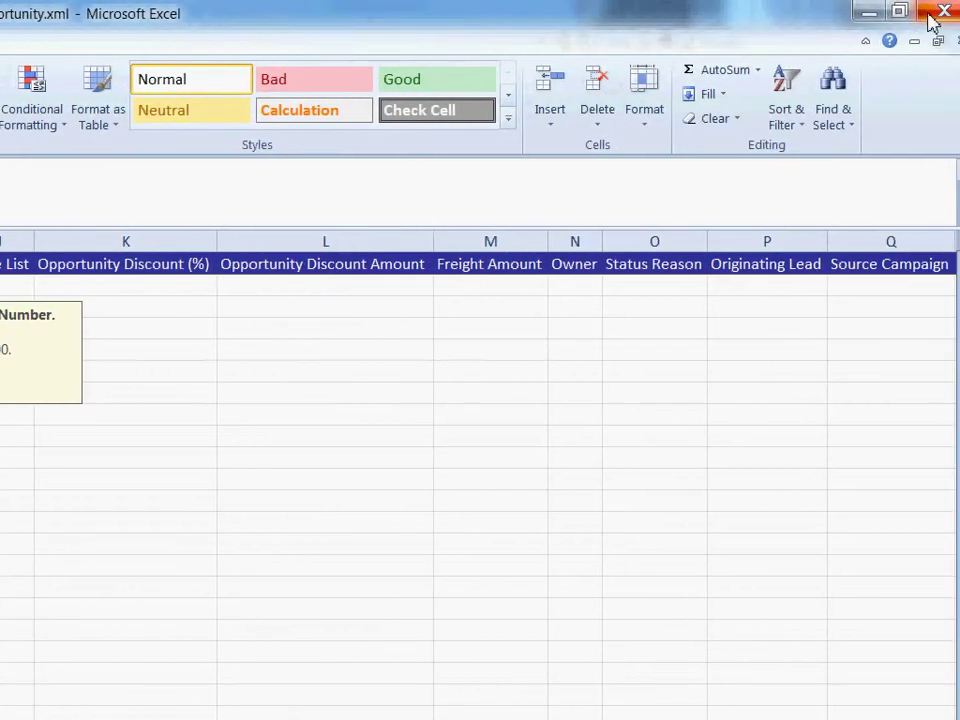
Save and close the edited Opportunity.xml, then choose it as the CRM import file
click(925, 15)
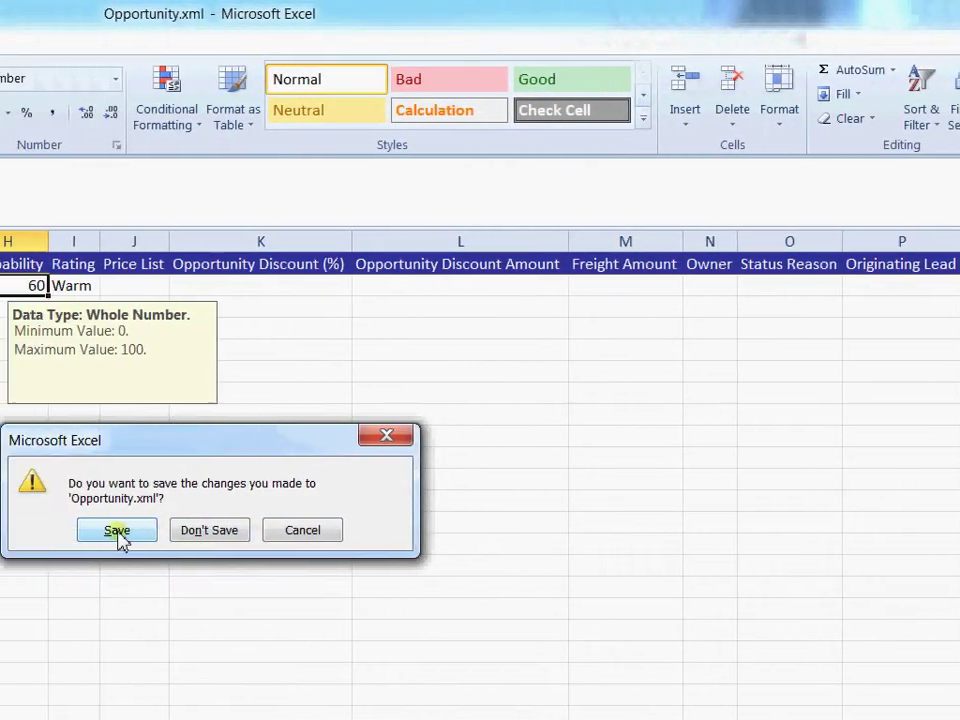
click(193, 531)
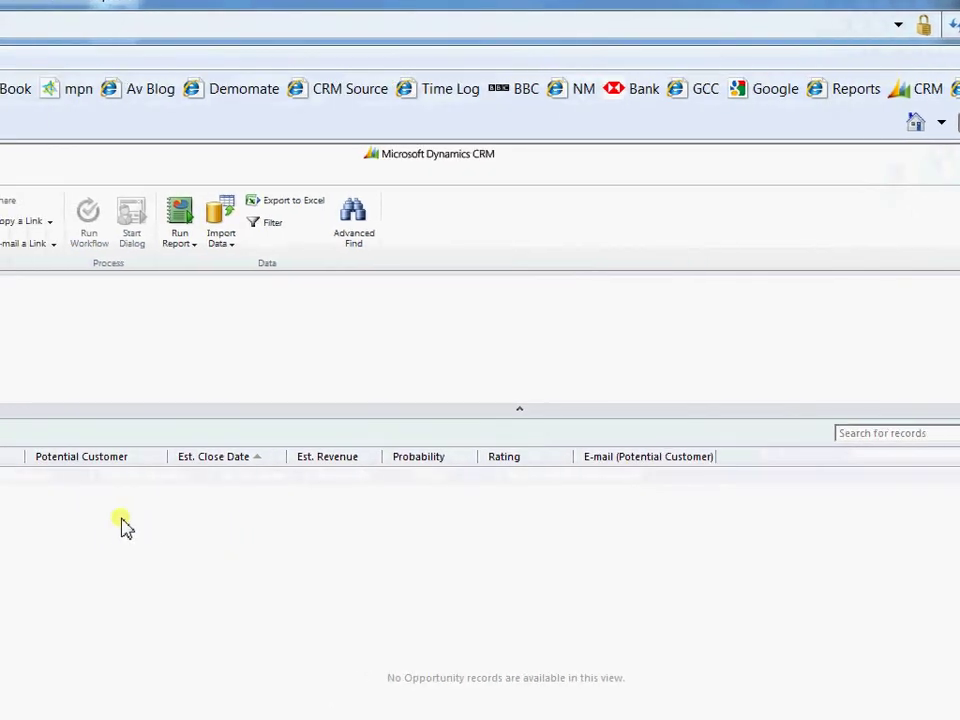
click(300, 244)
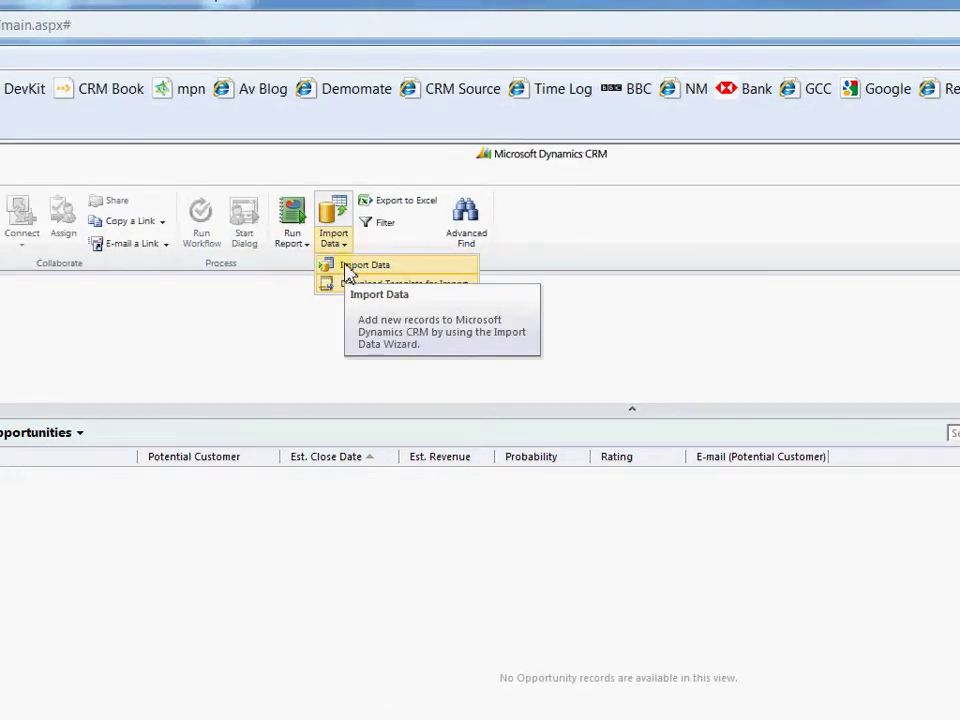
click(346, 266)
click(537, 413)
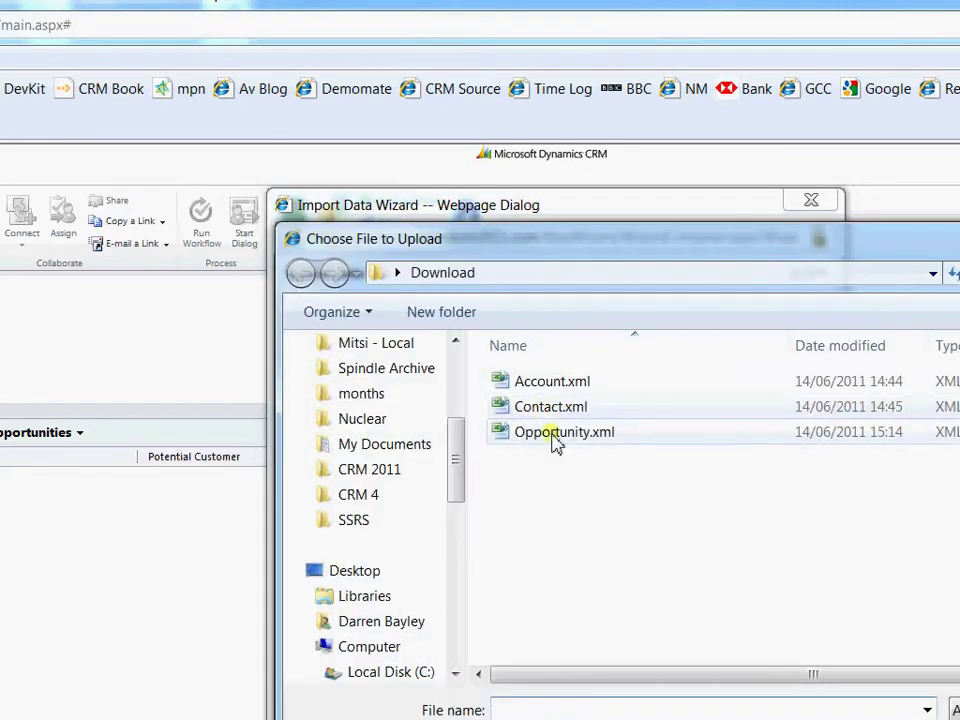
double_click(553, 441)
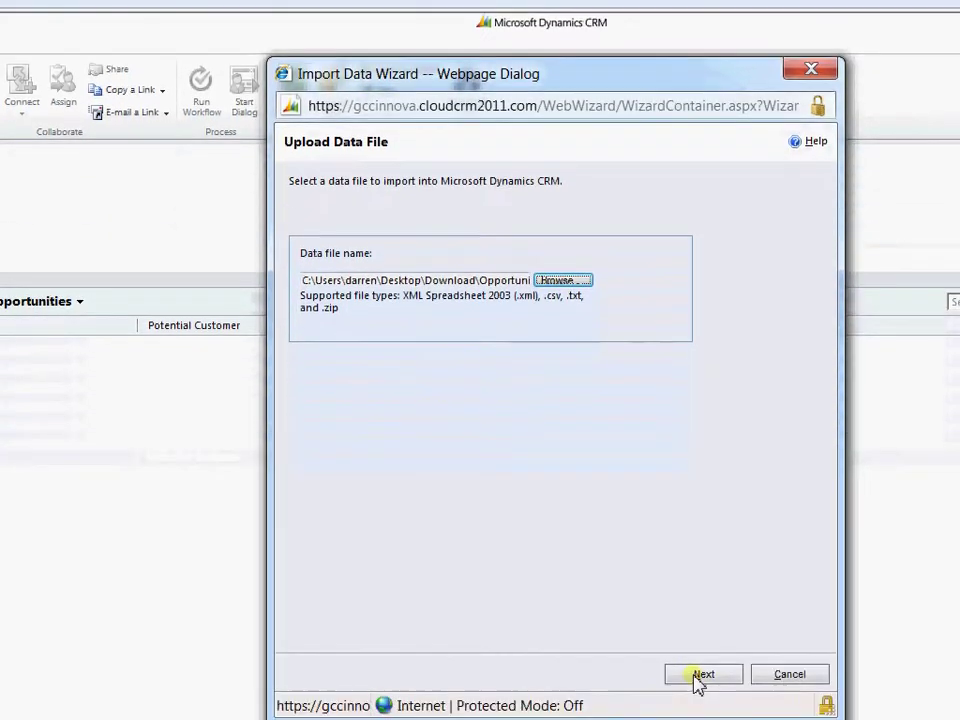
Upload Opportunity.xml, accept the mapping summary, submit the import and finish
click(699, 676)
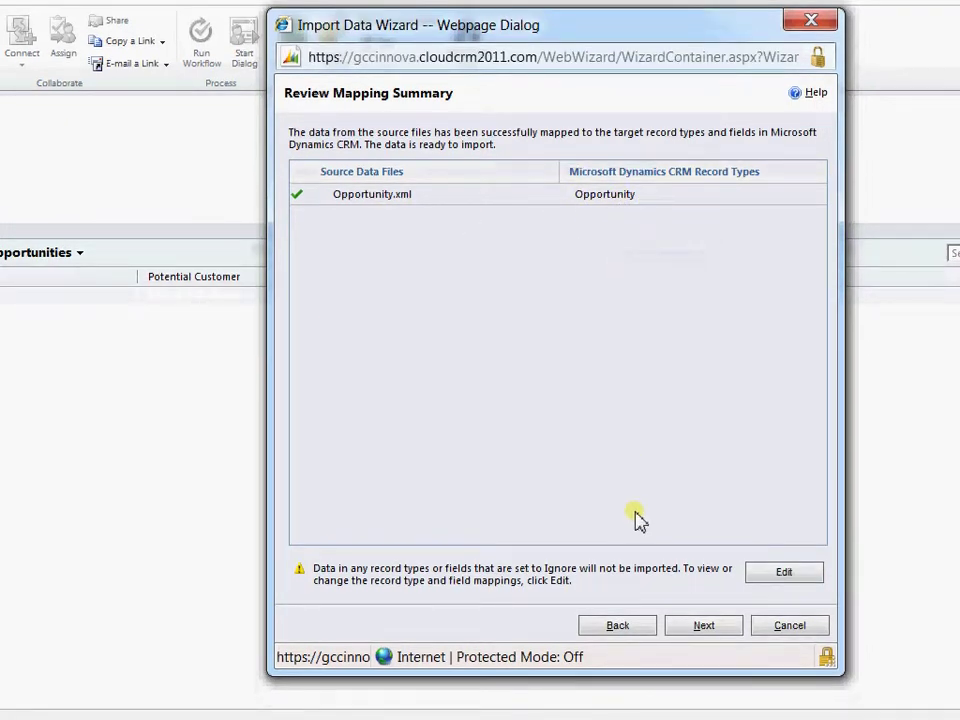
click(705, 630)
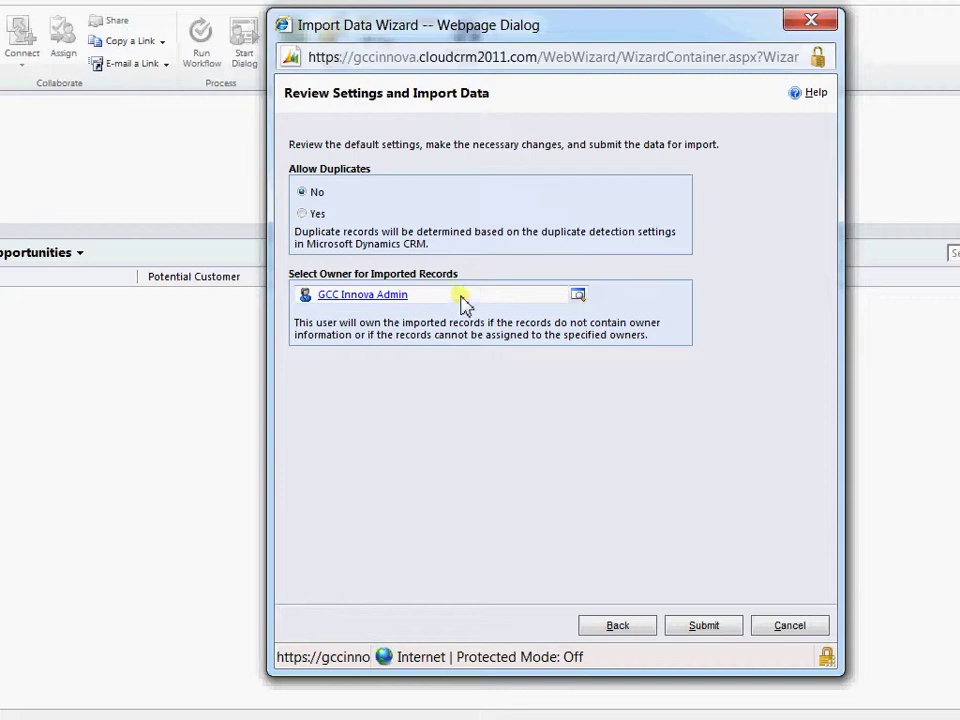
click(705, 626)
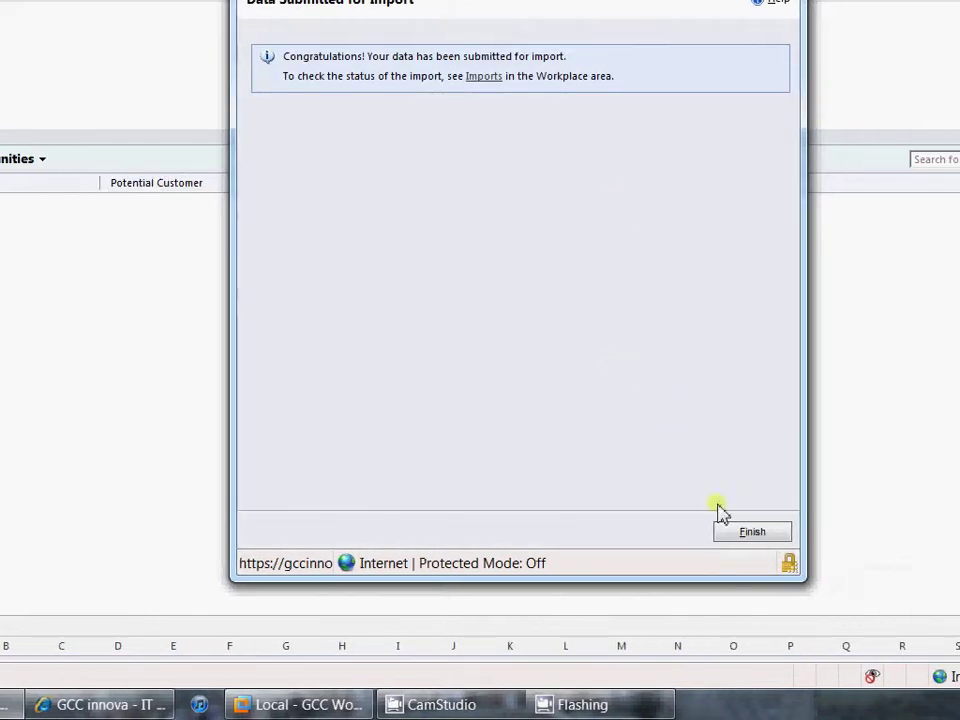
click(714, 533)
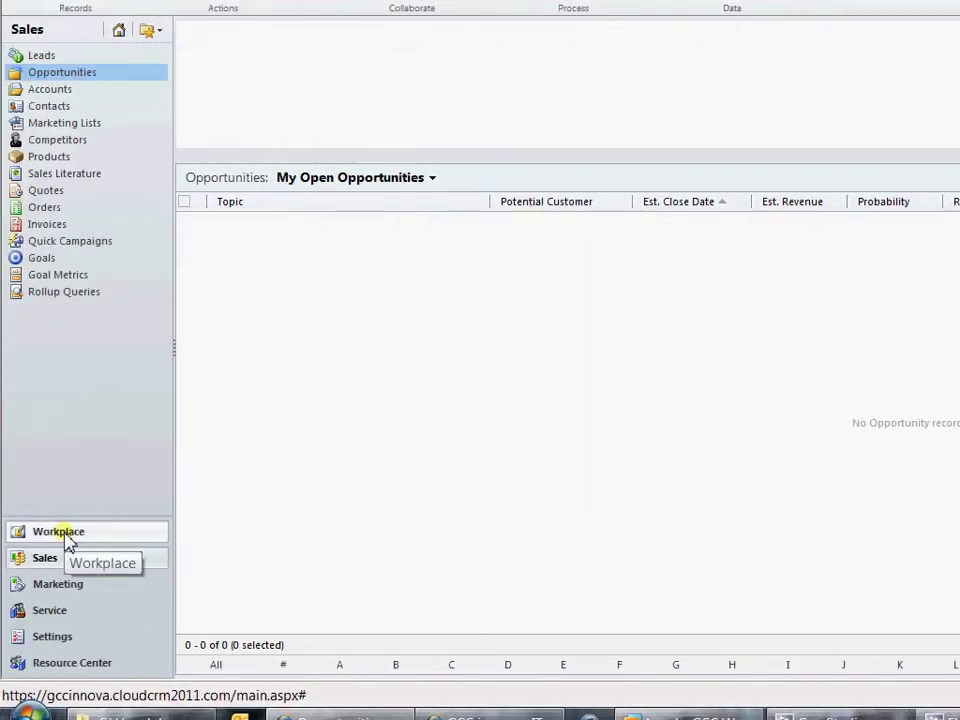
Open Workplace Imports and refresh until Opportunity.xml shows Completed with 1 success, 0 errors
click(66, 540)
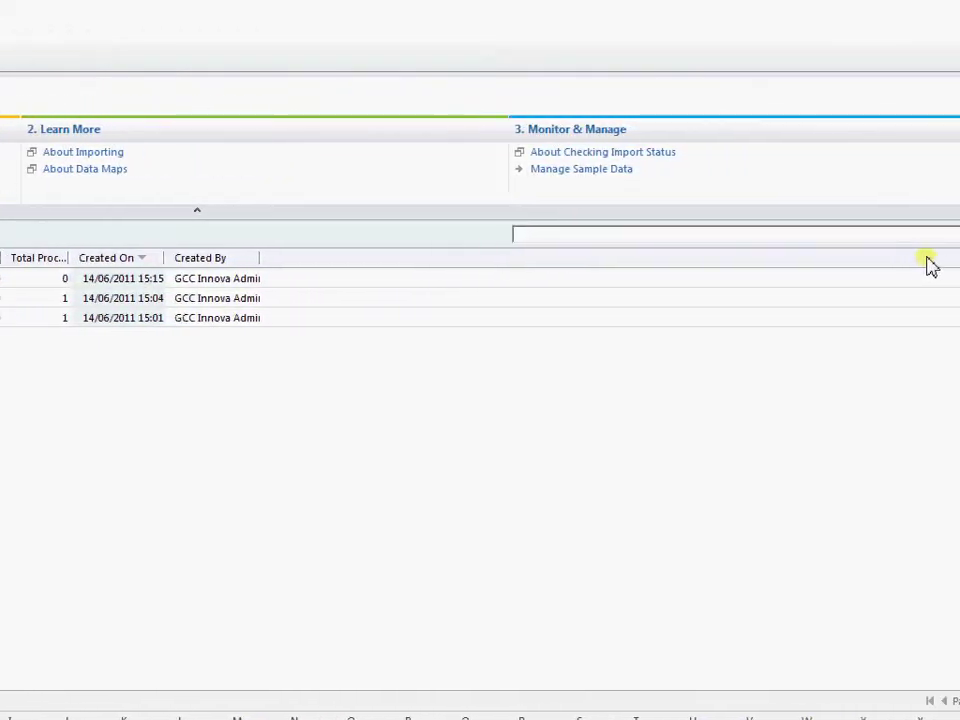
click(946, 258)
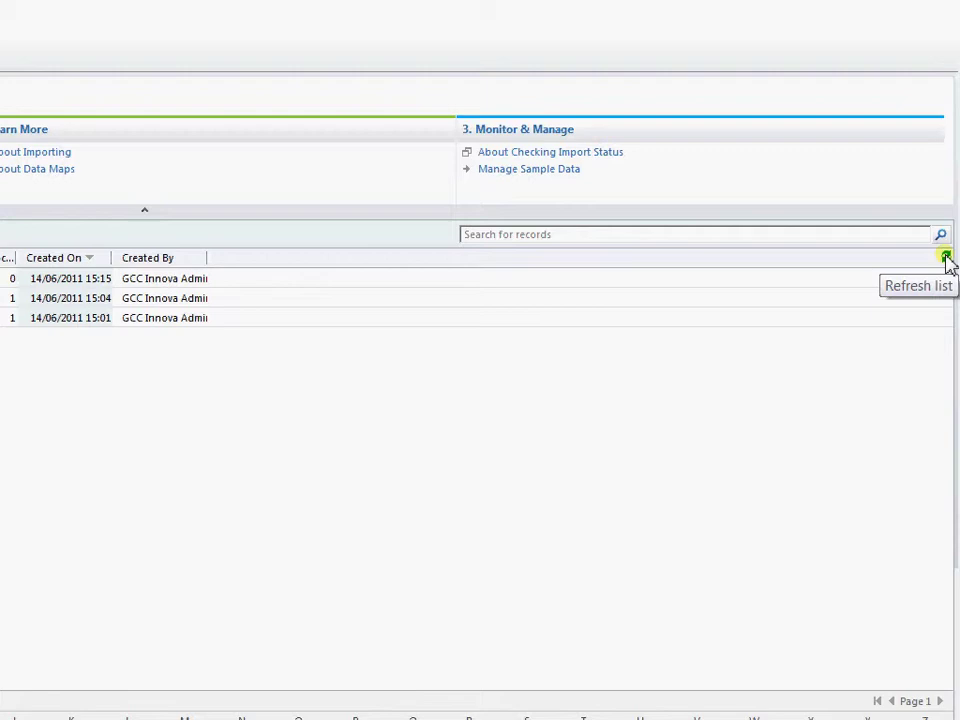
click(946, 258)
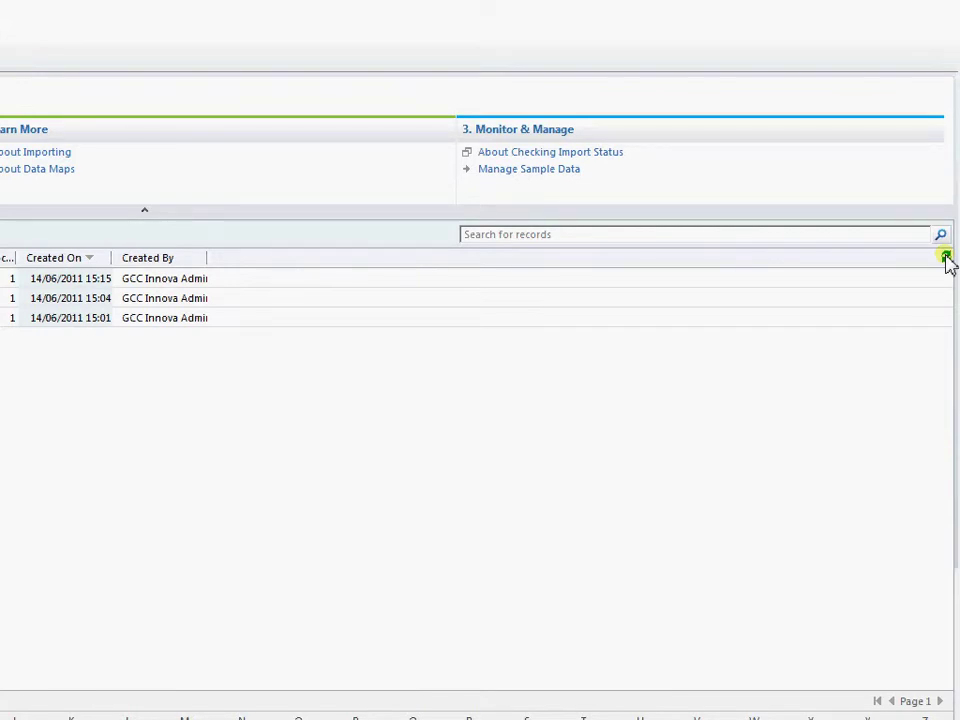
click(946, 258)
click(946, 258)
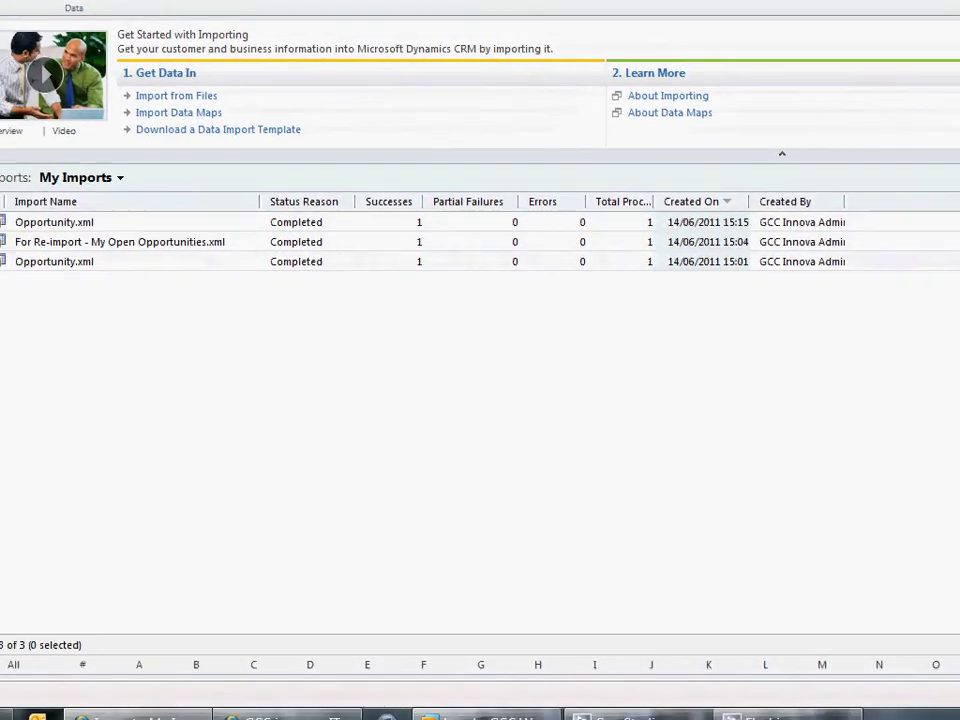
Go to Sales Opportunities to see the MS CRM 2011 opportunity for GCC innova Ltd
click(70, 558)
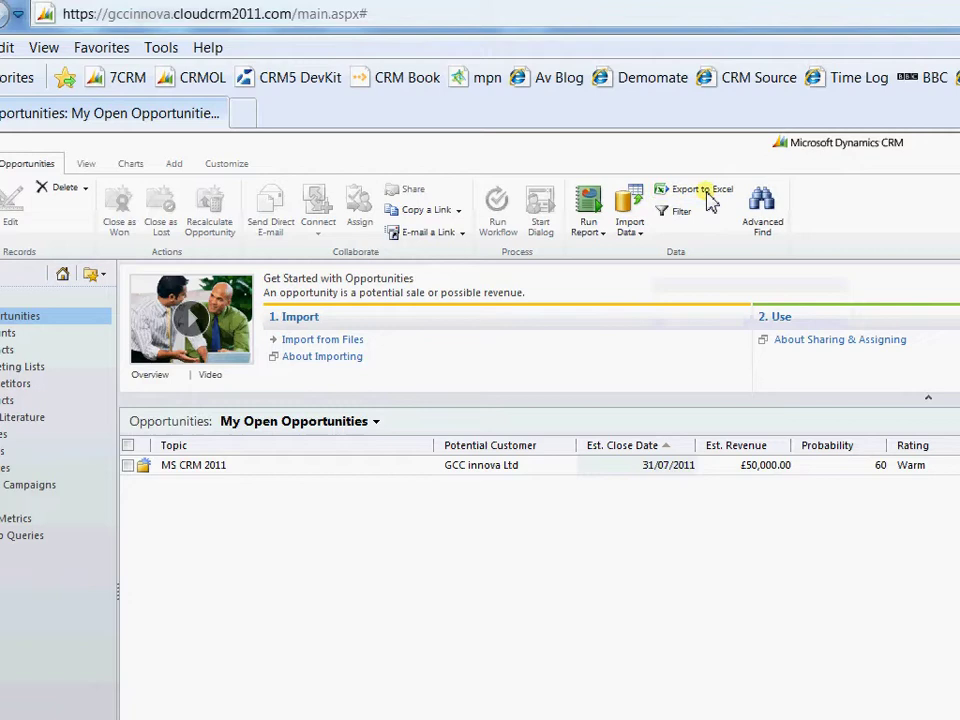
Export opportunities with re-import headings, saving For Re-import - My Open Opportunities.xml in Download
click(707, 200)
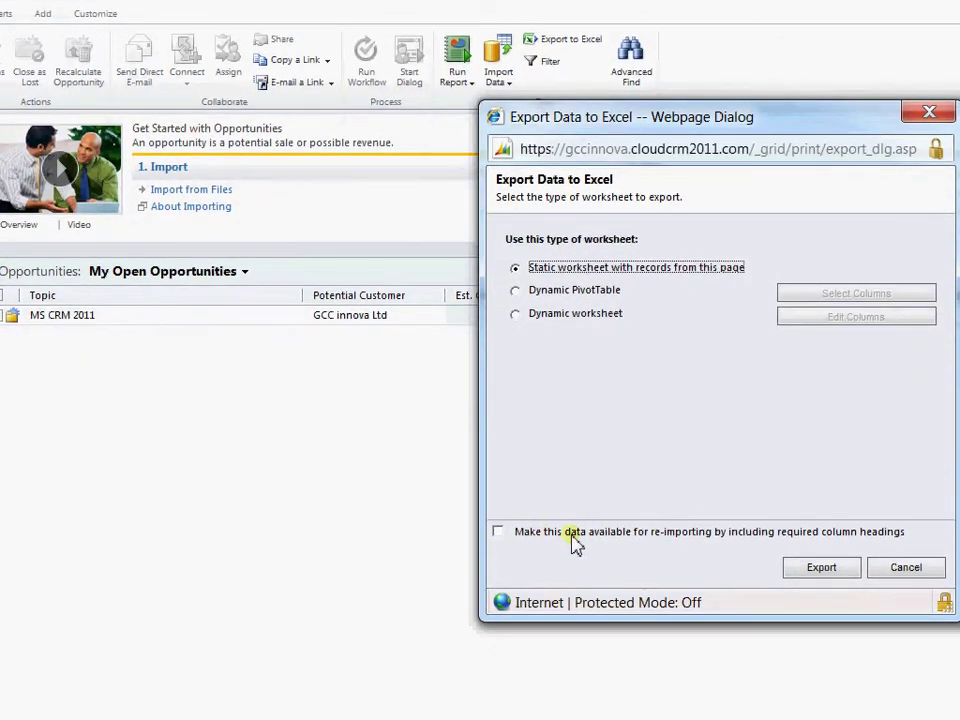
click(499, 534)
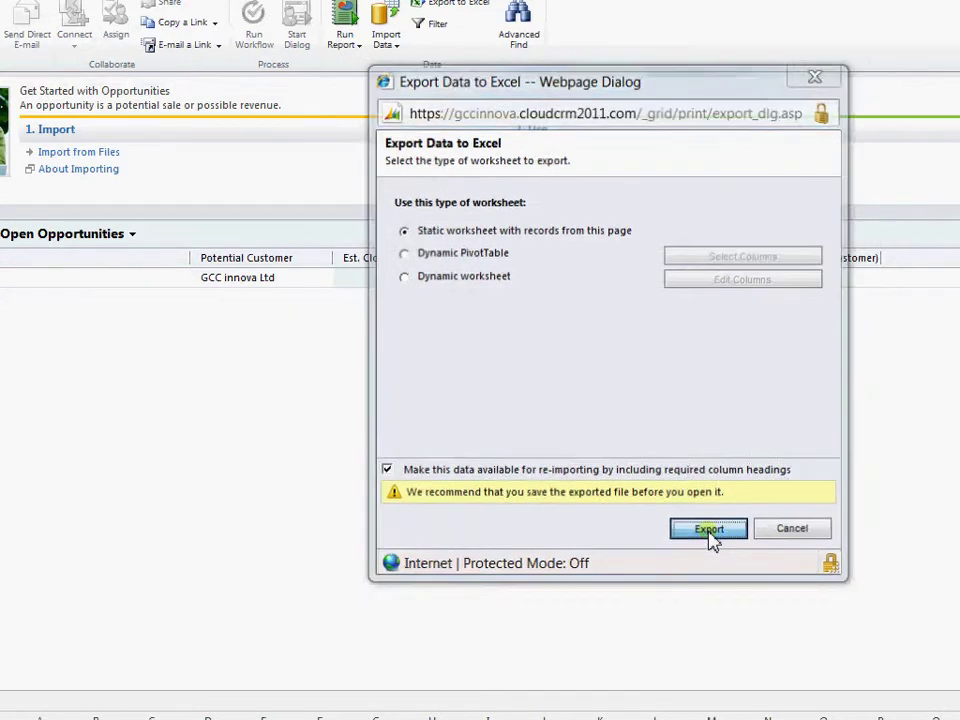
click(708, 529)
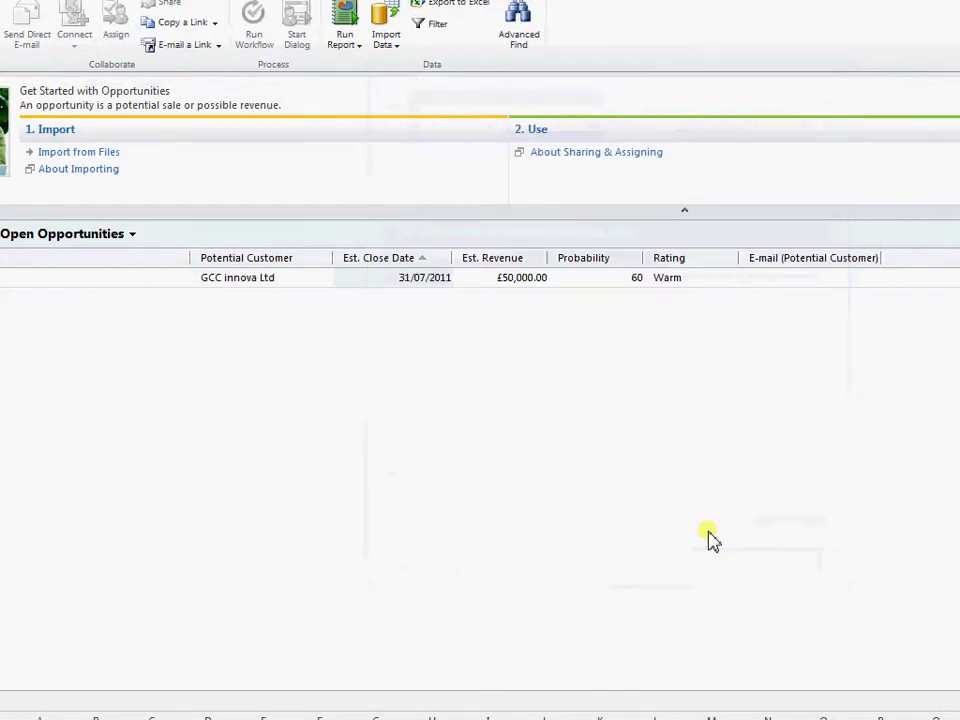
click(660, 312)
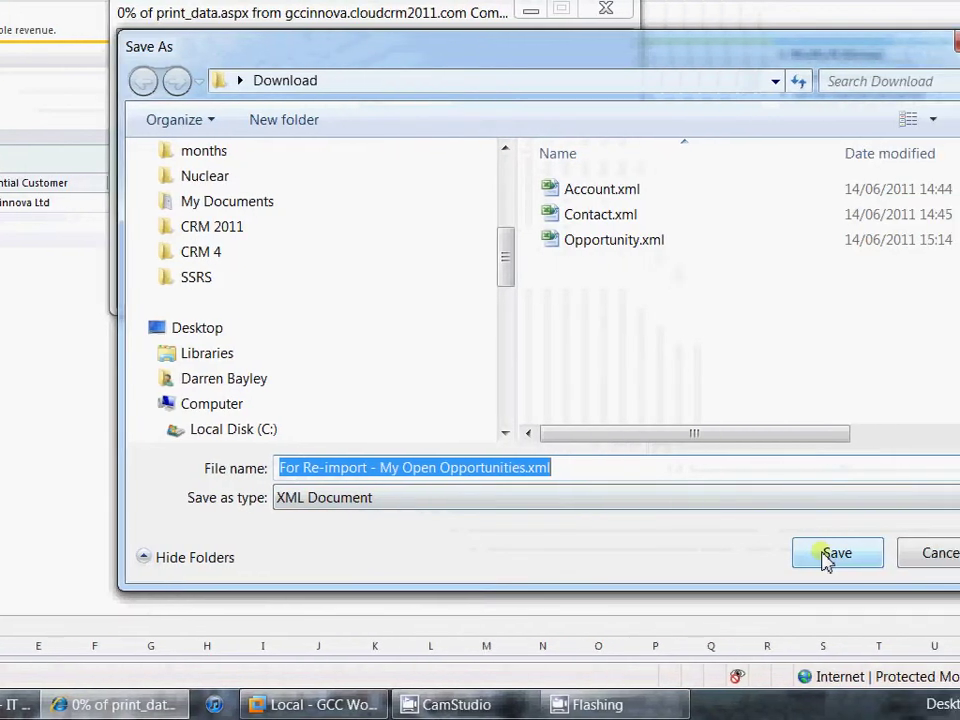
click(952, 575)
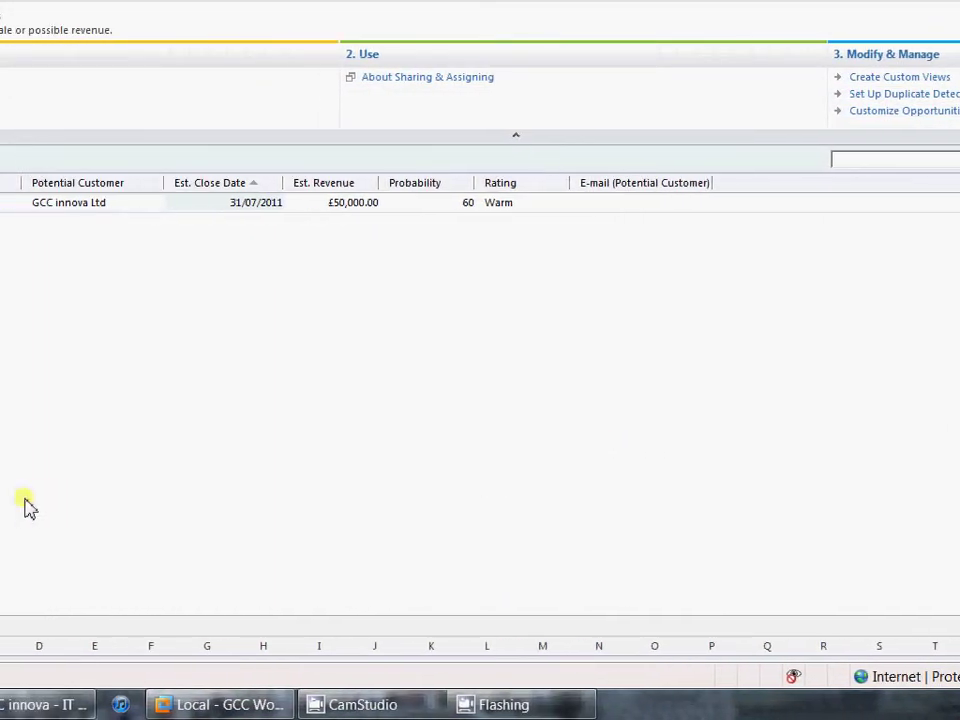
Start Excel and open For Re-import - My Open Opportunities.xml from the Download folder
key(super)
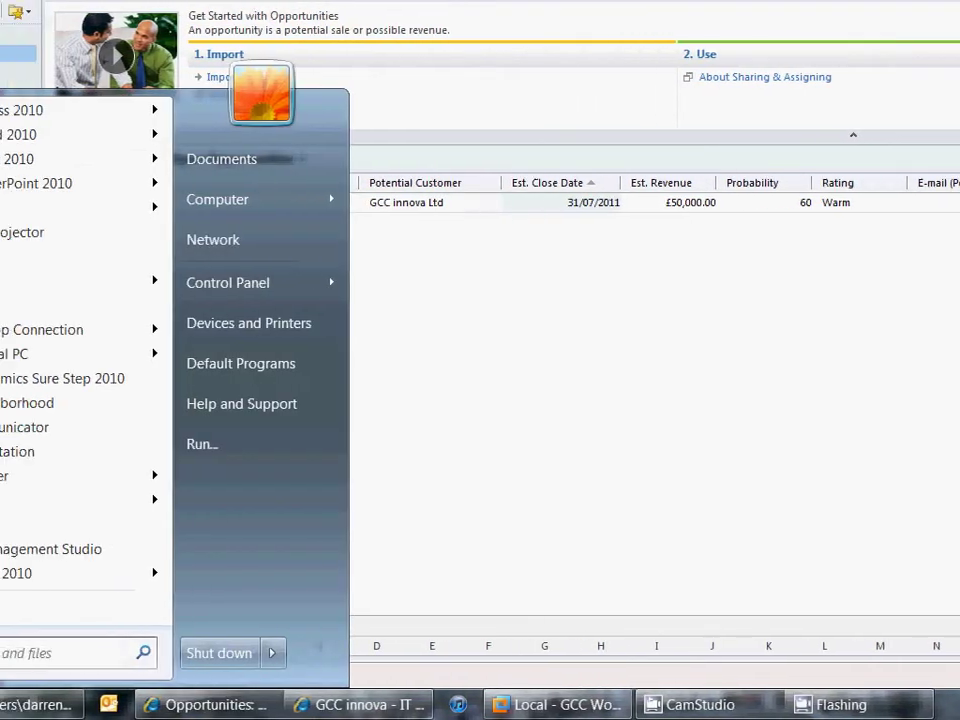
click(105, 207)
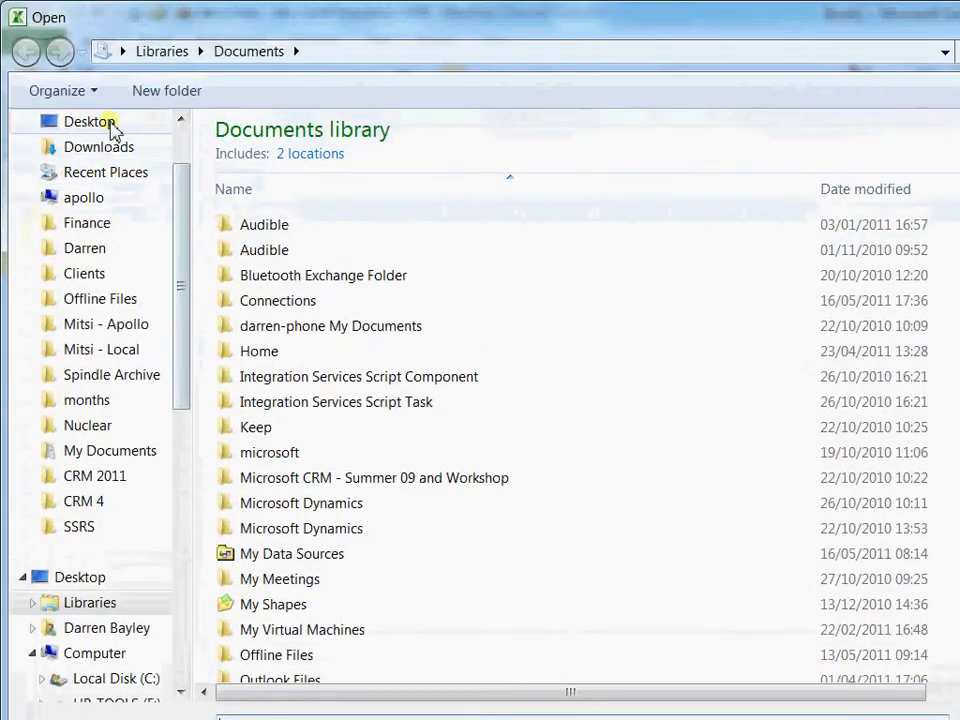
click(105, 91)
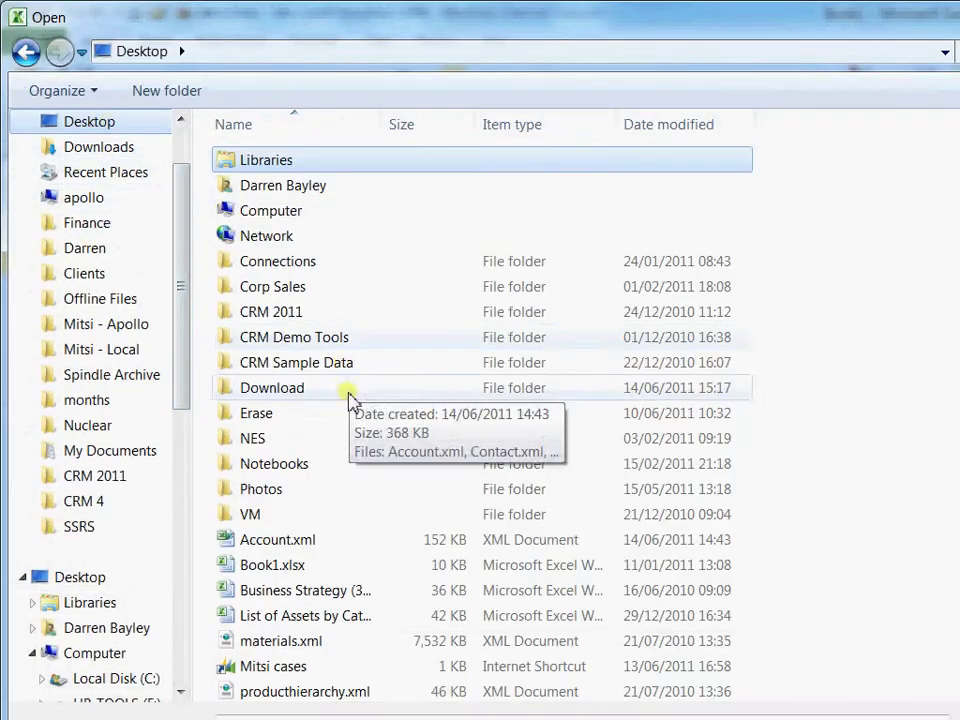
click(292, 372)
double_click(291, 393)
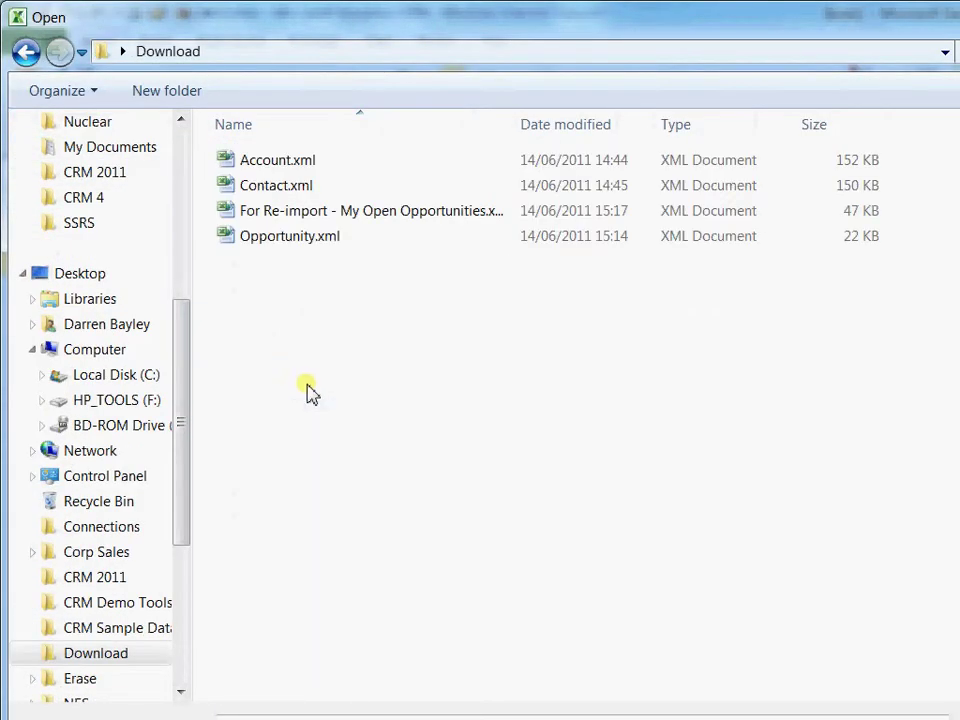
double_click(321, 216)
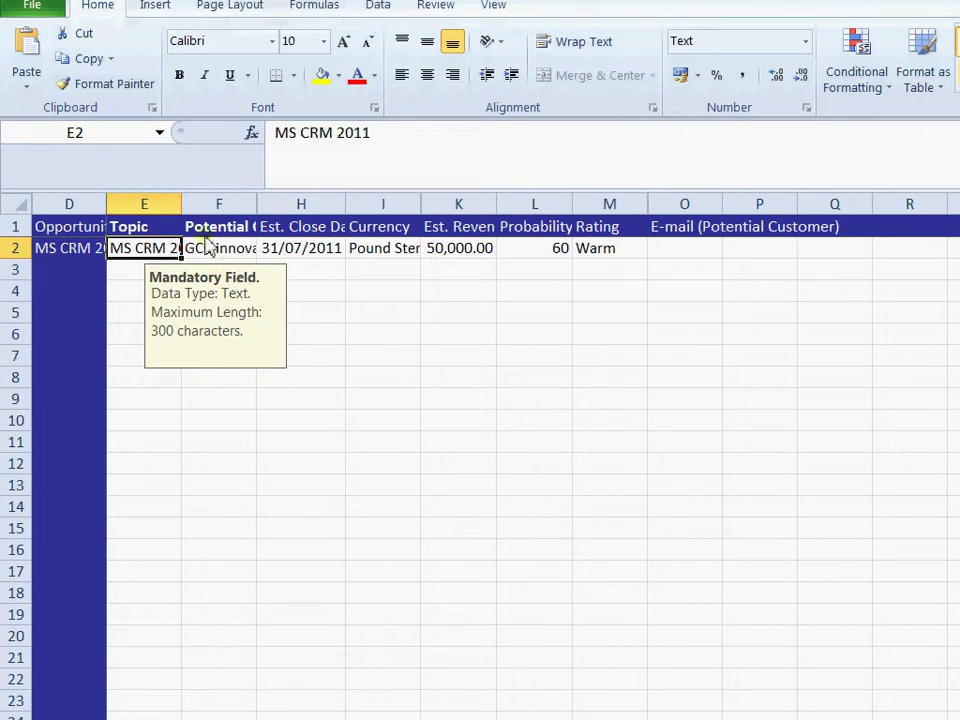
Widen columns, set Est. Revenue 75,000, Probability 90, Rating Hot, then save and close
drag(184, 208, 242, 200)
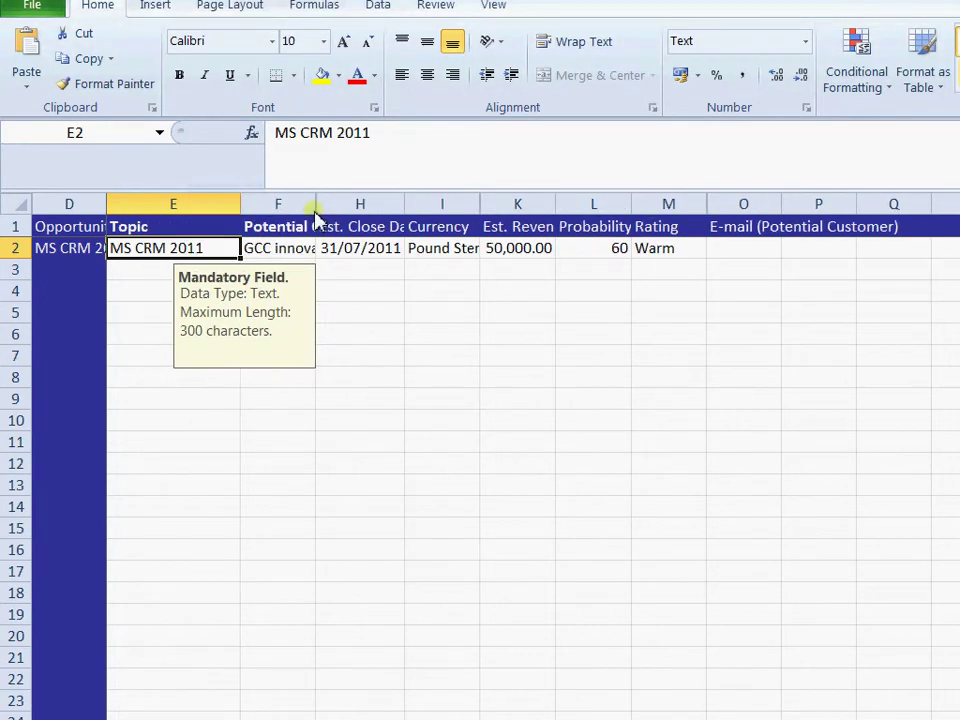
drag(315, 212, 386, 205)
drag(315, 204, 372, 204)
click(655, 255)
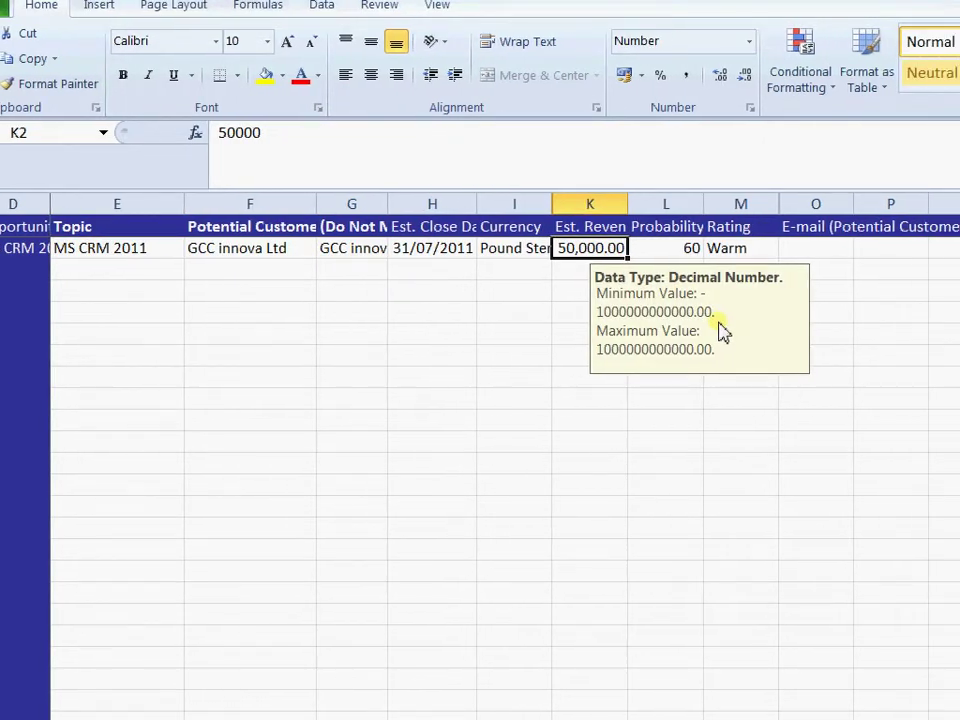
text(75,)
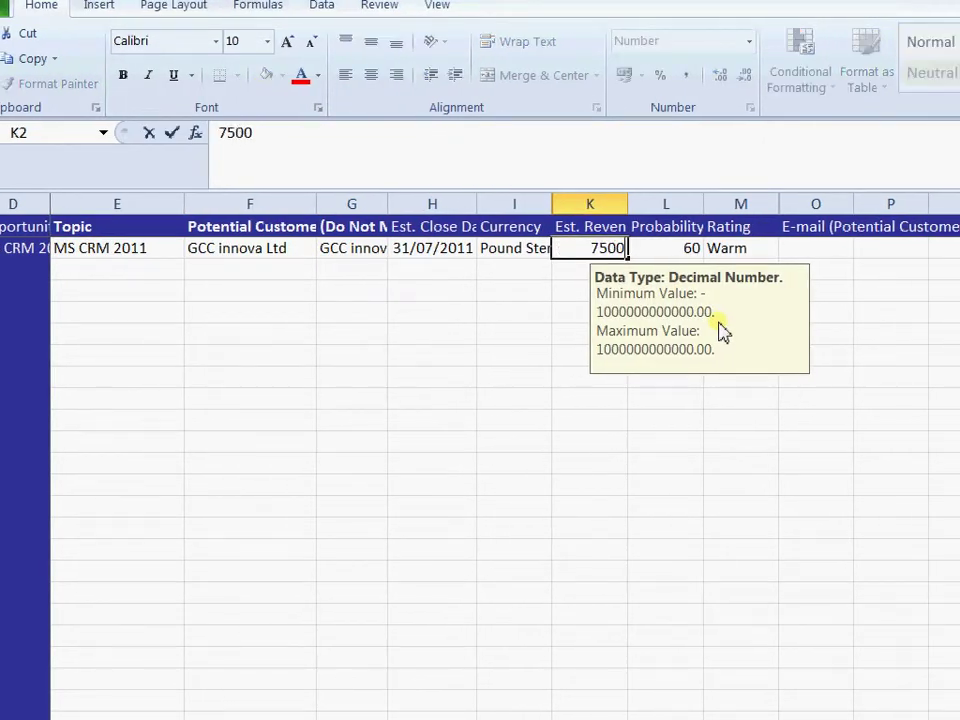
text(000)
key(Tab)
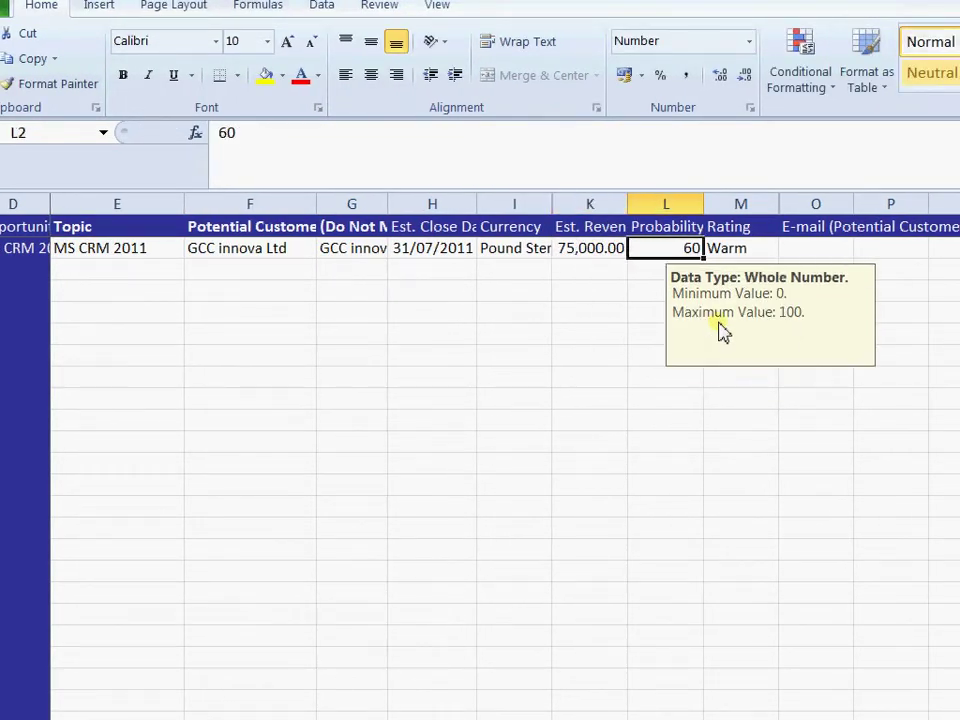
text(90)
key(Tab)
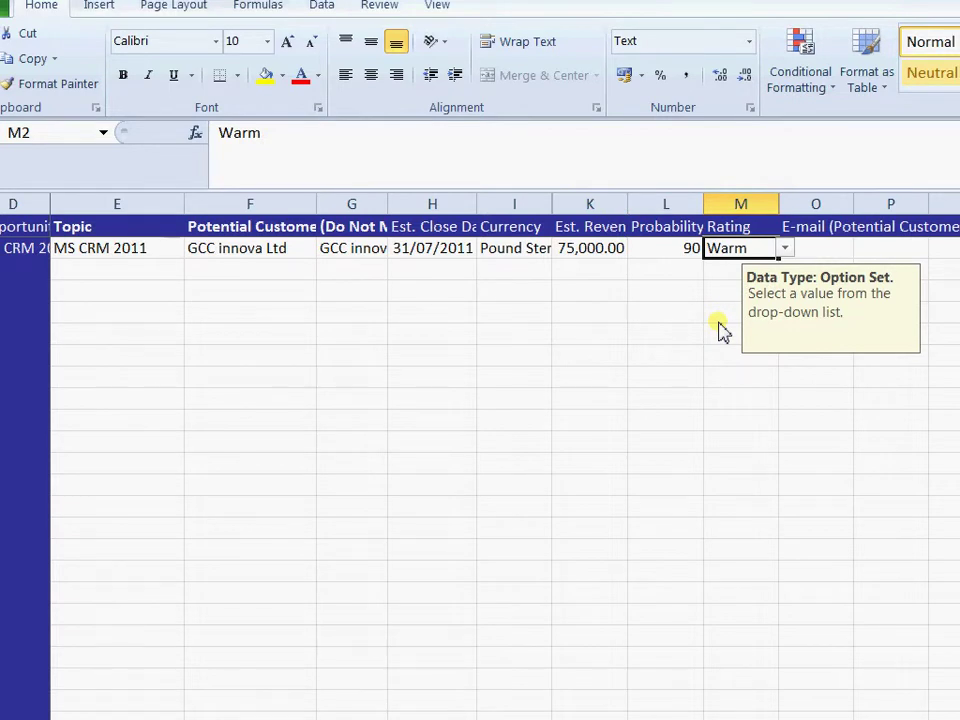
click(785, 248)
click(735, 268)
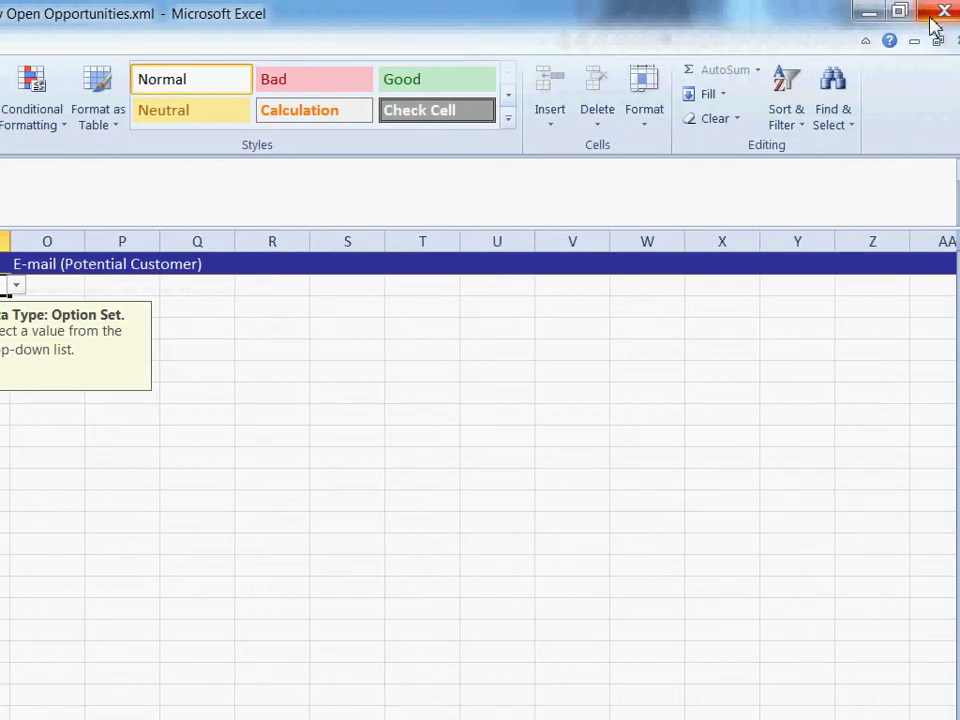
click(932, 18)
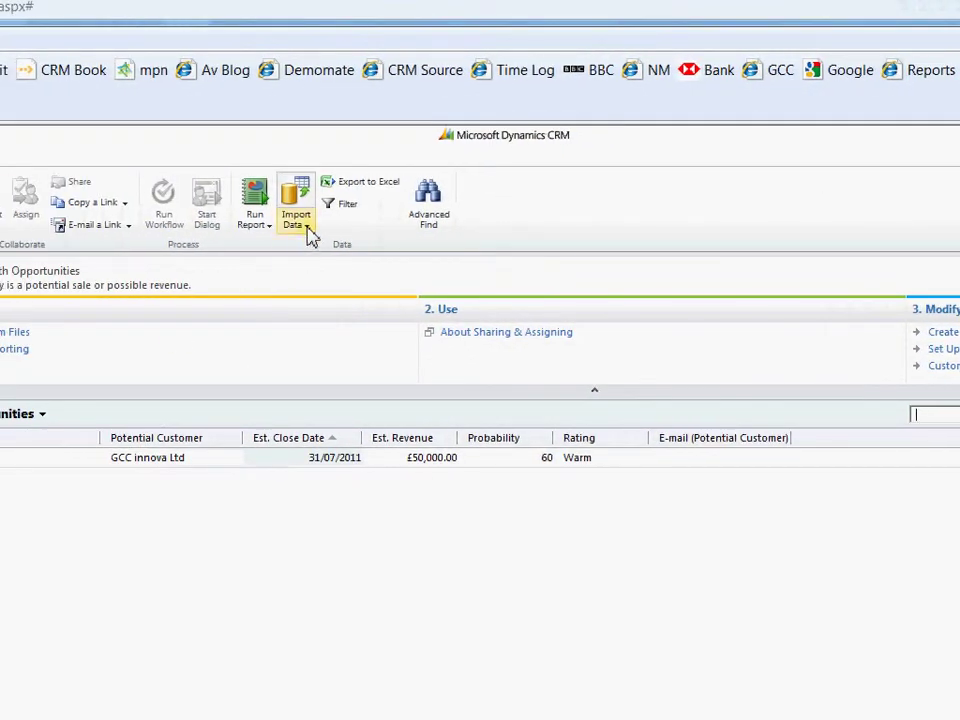
Import For Re-import - My Open Opportunities.xml with default settings, submit it and finish
click(302, 224)
click(310, 250)
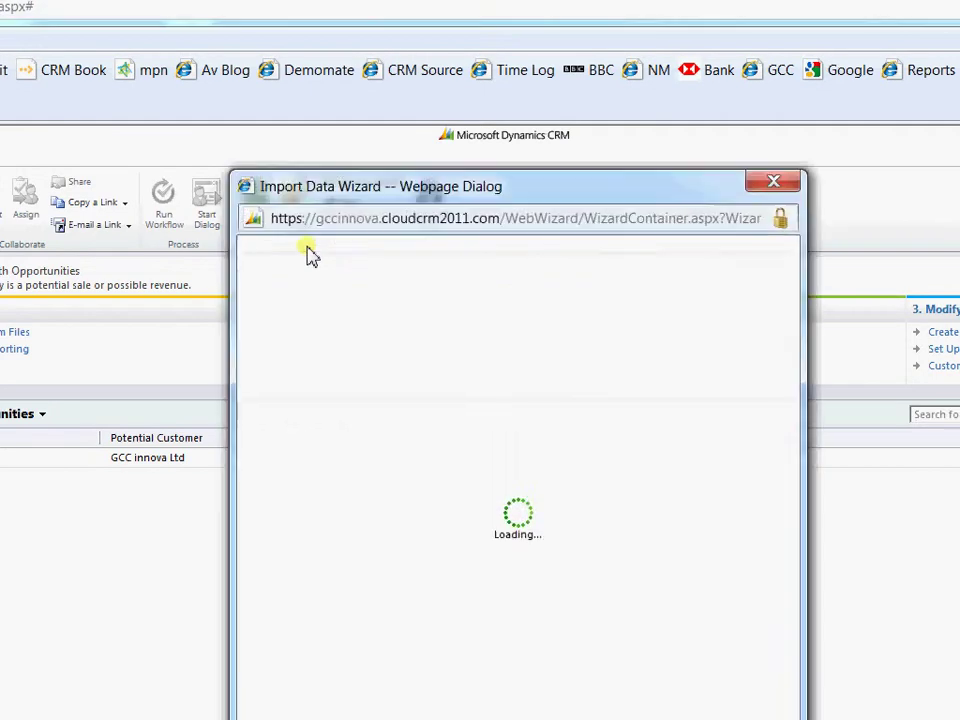
click(522, 391)
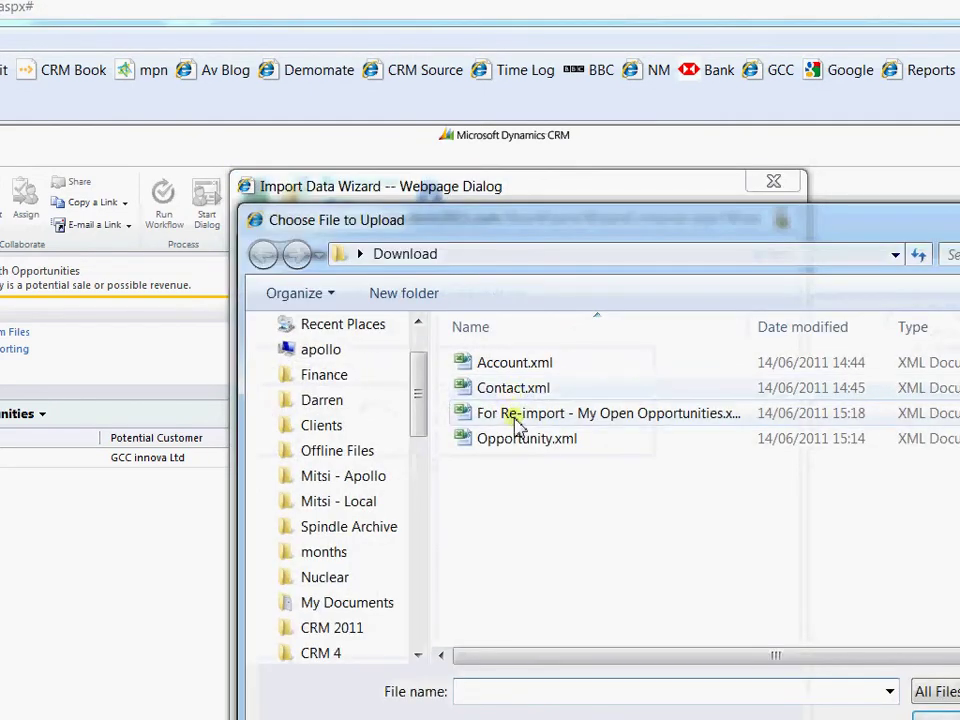
double_click(518, 425)
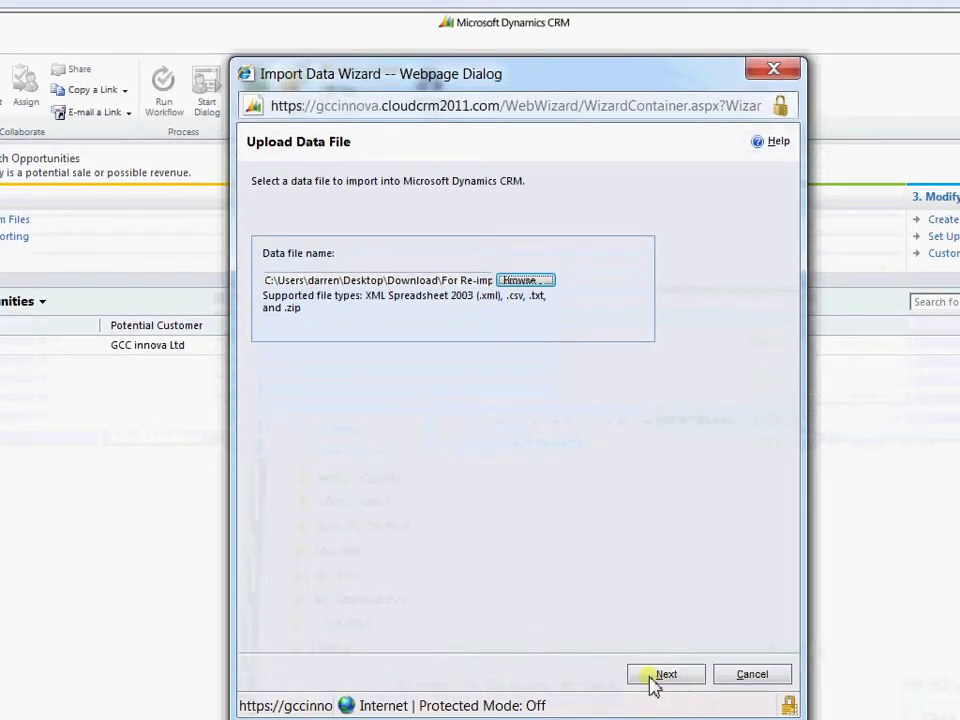
click(660, 676)
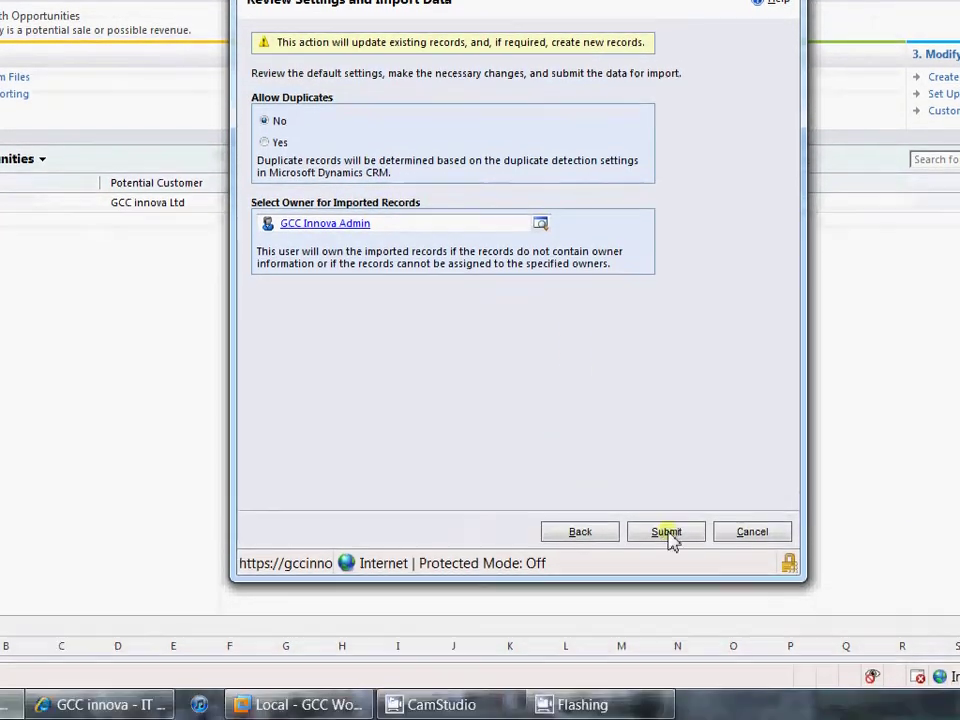
click(670, 534)
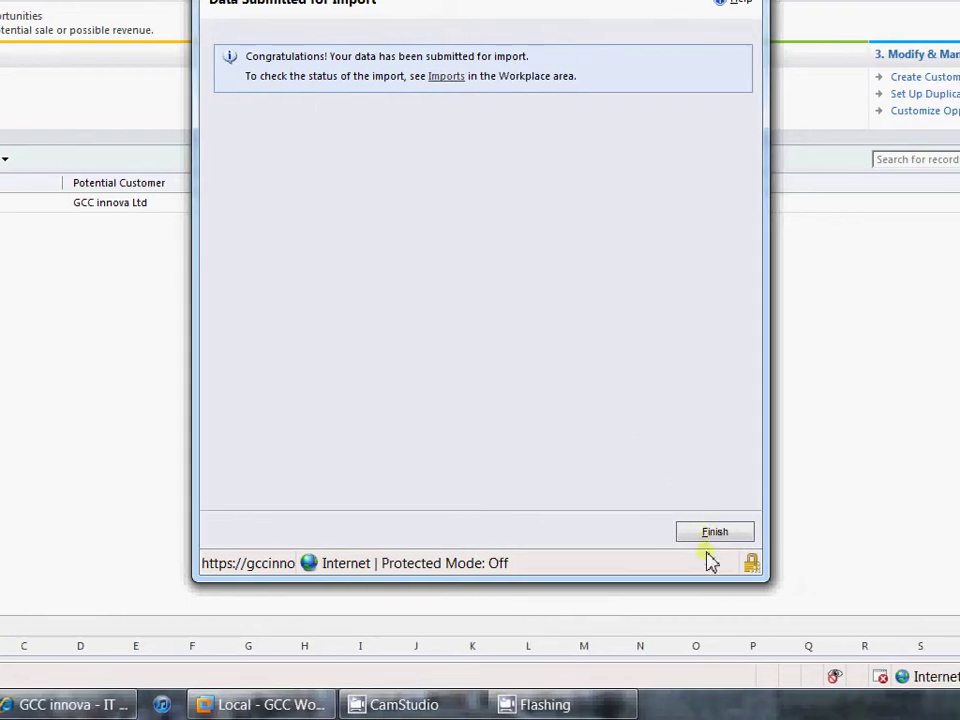
click(752, 532)
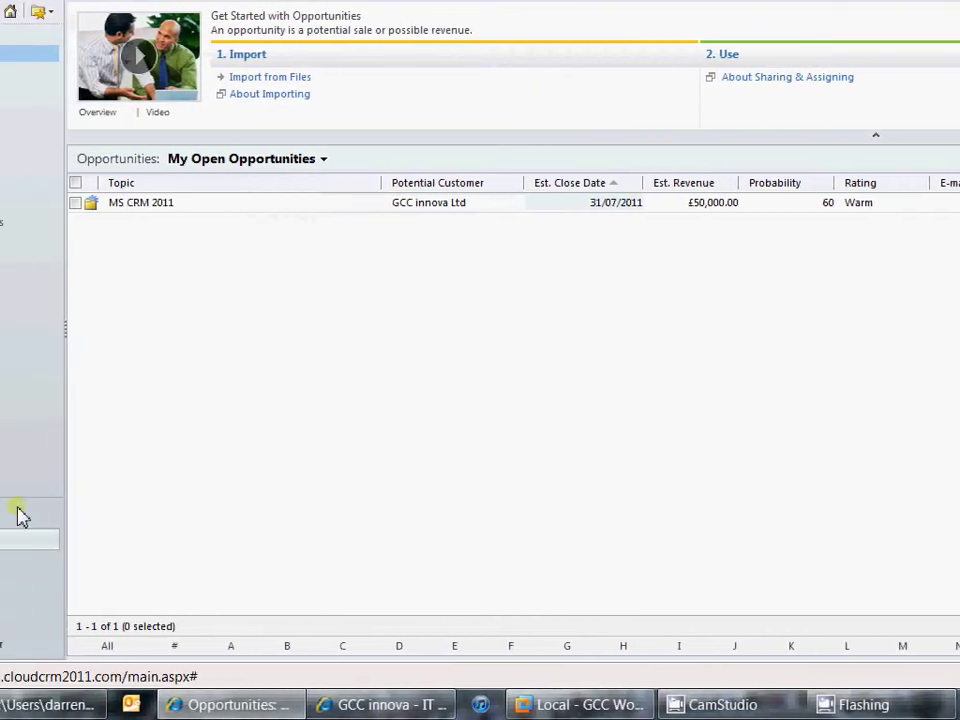
Open the Opportunity.xml import job from the Imports list
click(15, 516)
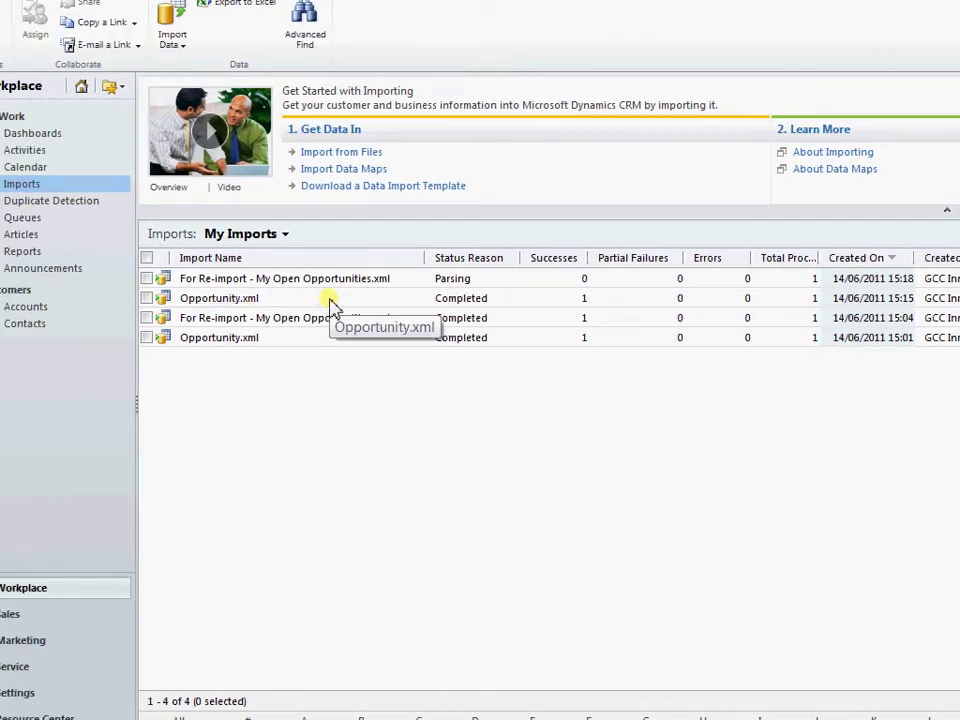
click(331, 303)
double_click(331, 303)
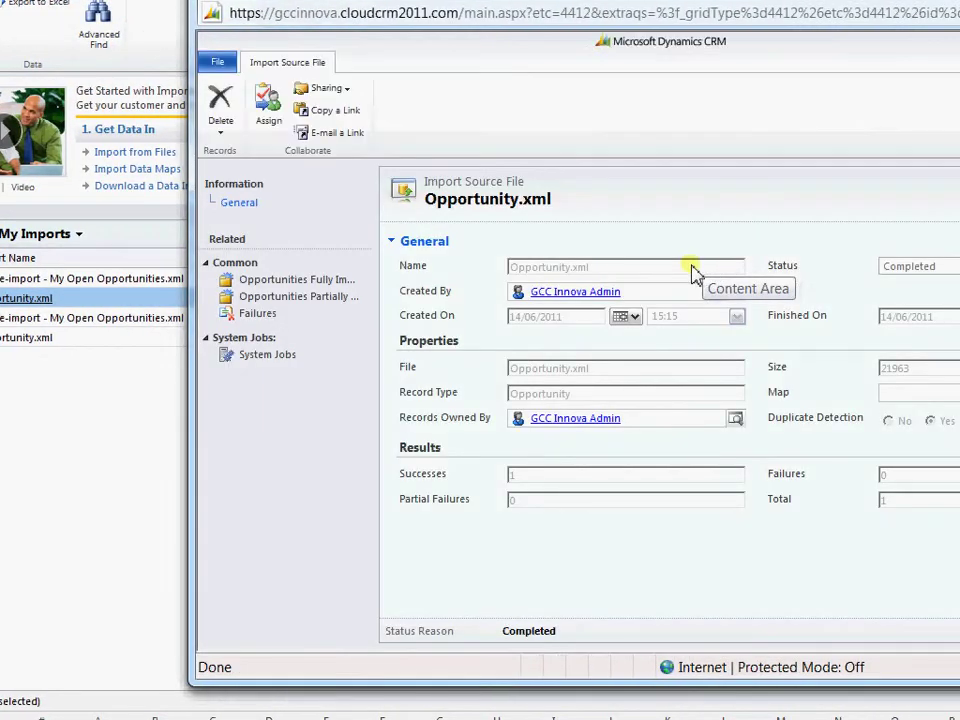
Review its fully imported, partially imported and failed opportunities, selecting MS CRM 2011
click(303, 282)
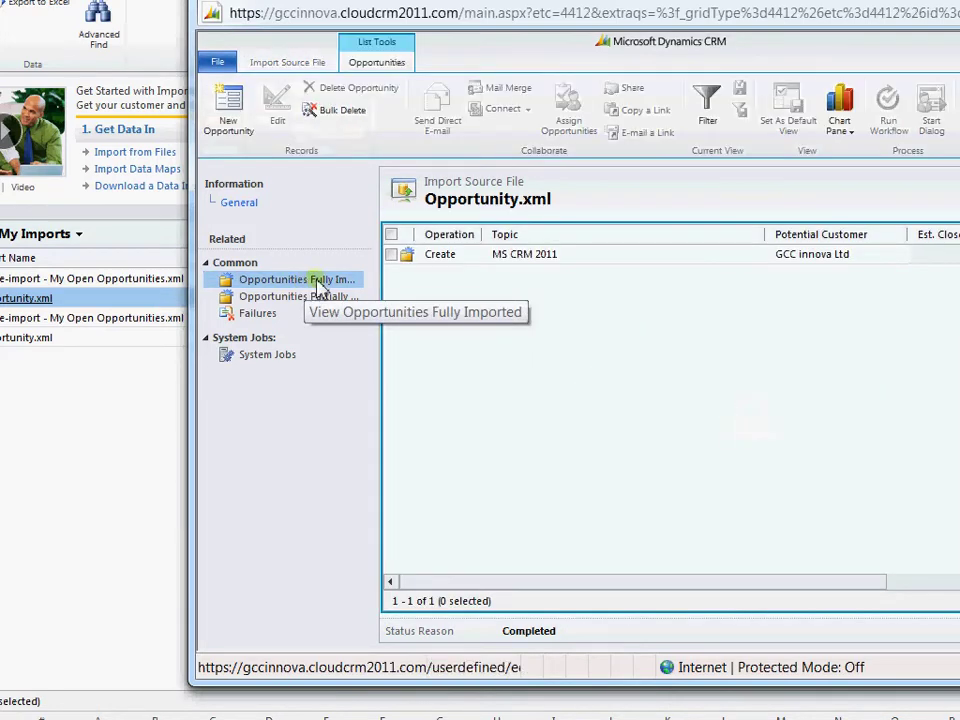
click(257, 316)
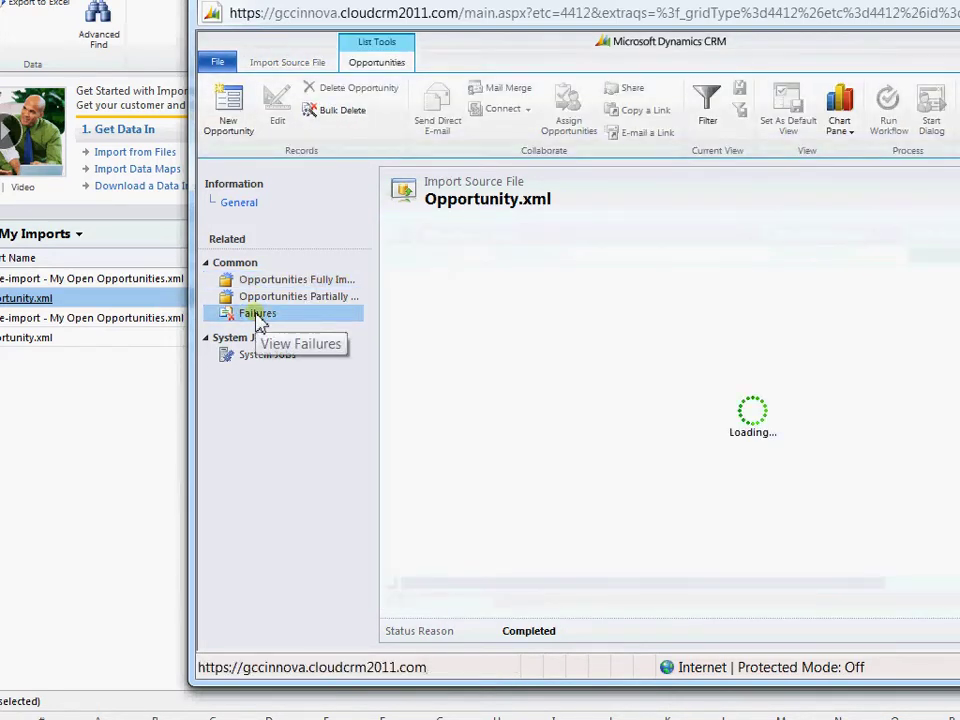
click(297, 302)
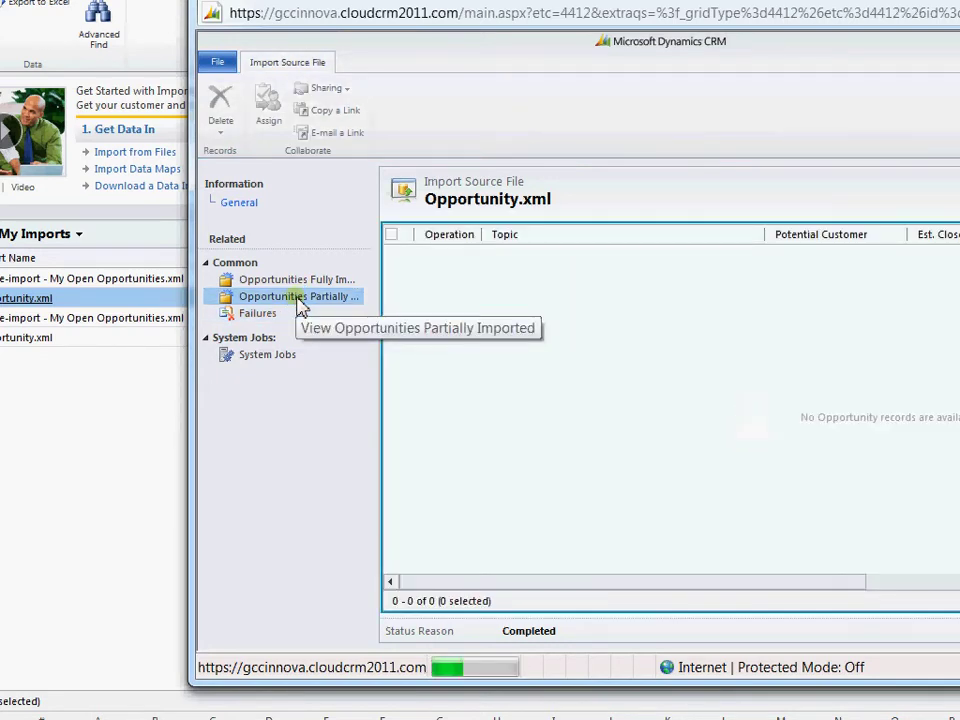
click(252, 314)
click(289, 282)
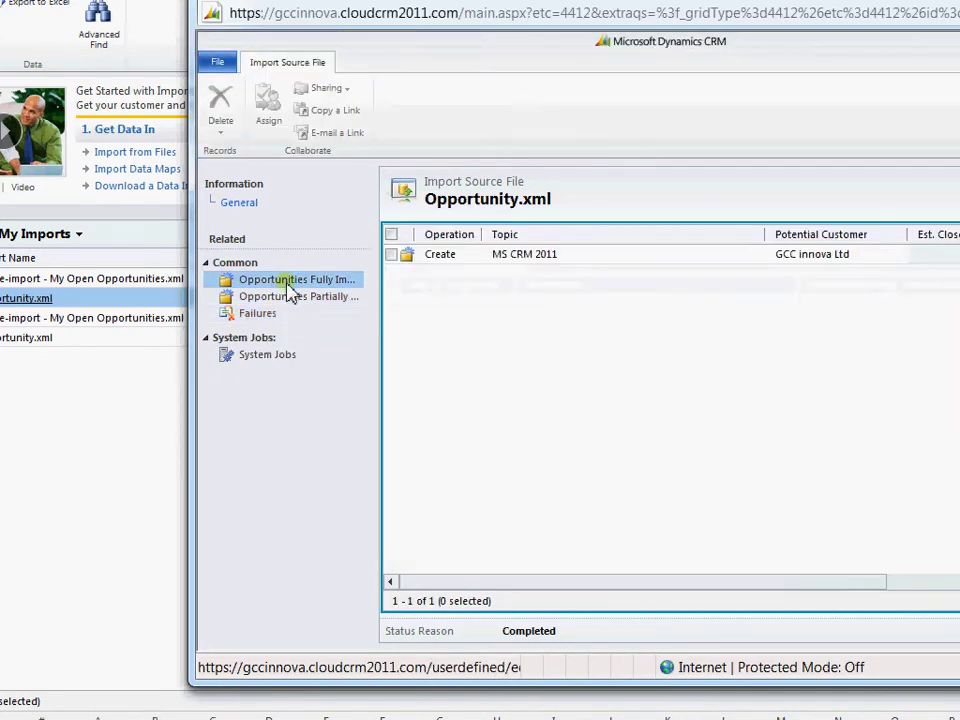
click(392, 255)
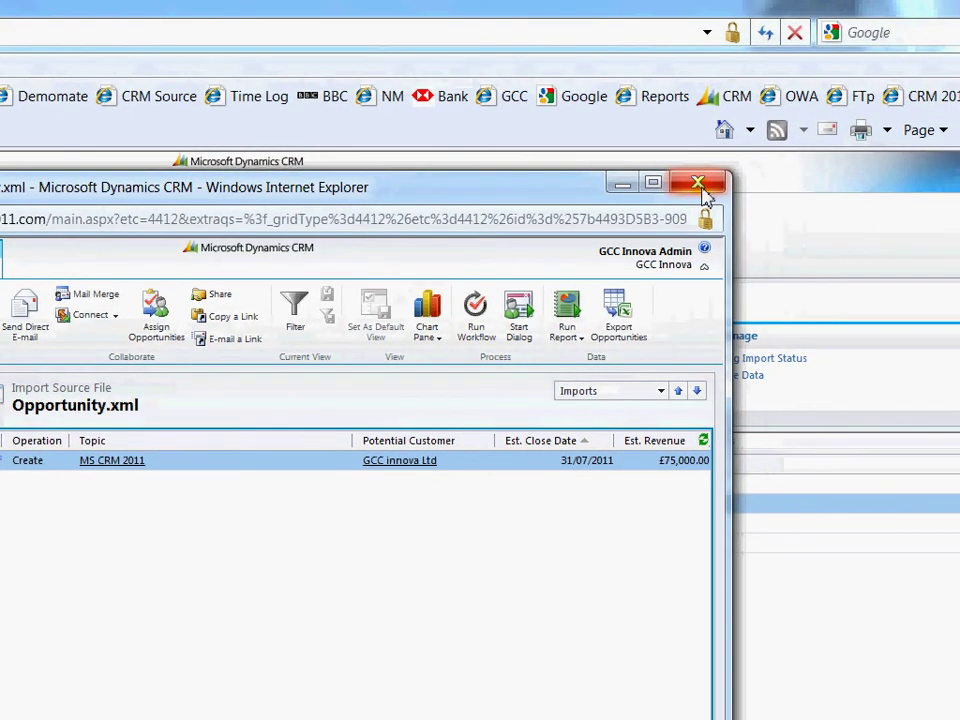
Close the Opportunity.xml job, refresh the Imports grid, and go to Sales Opportunities
click(717, 184)
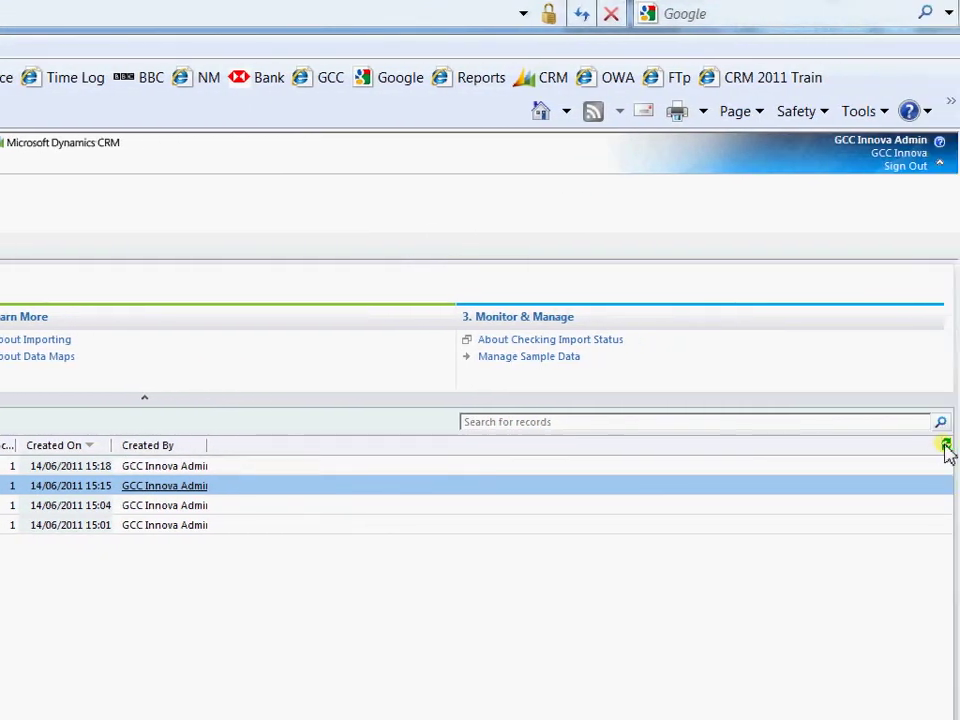
click(946, 445)
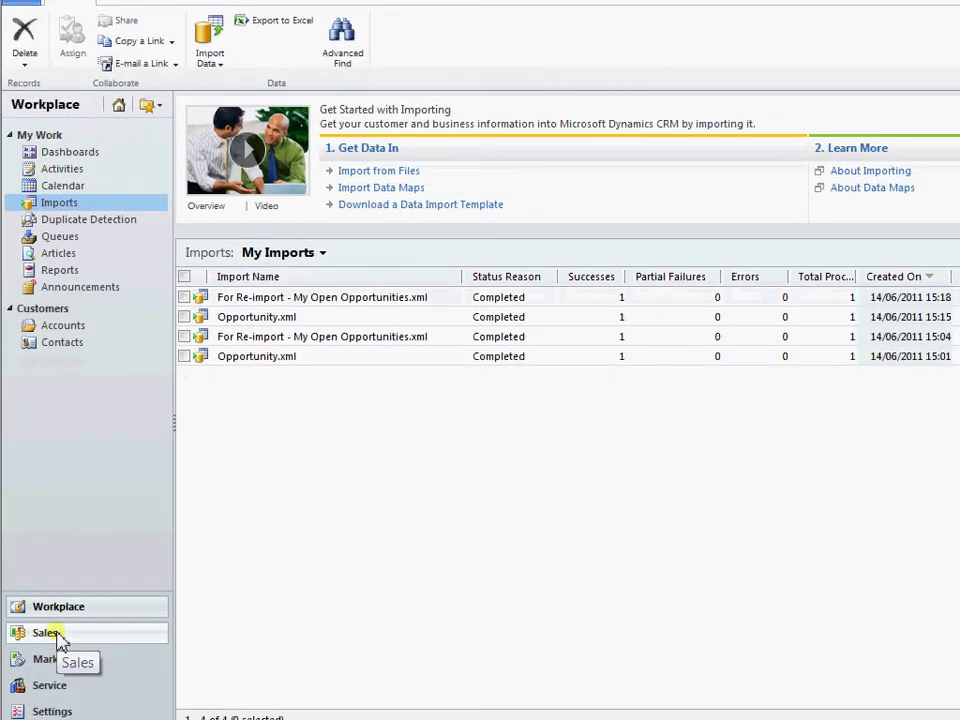
click(51, 632)
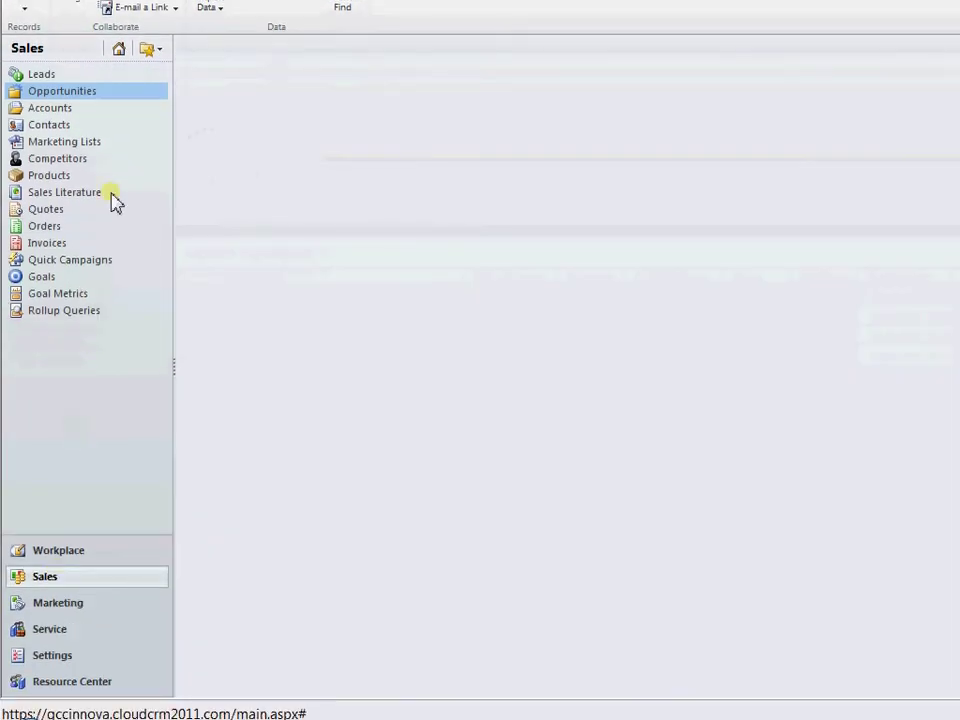